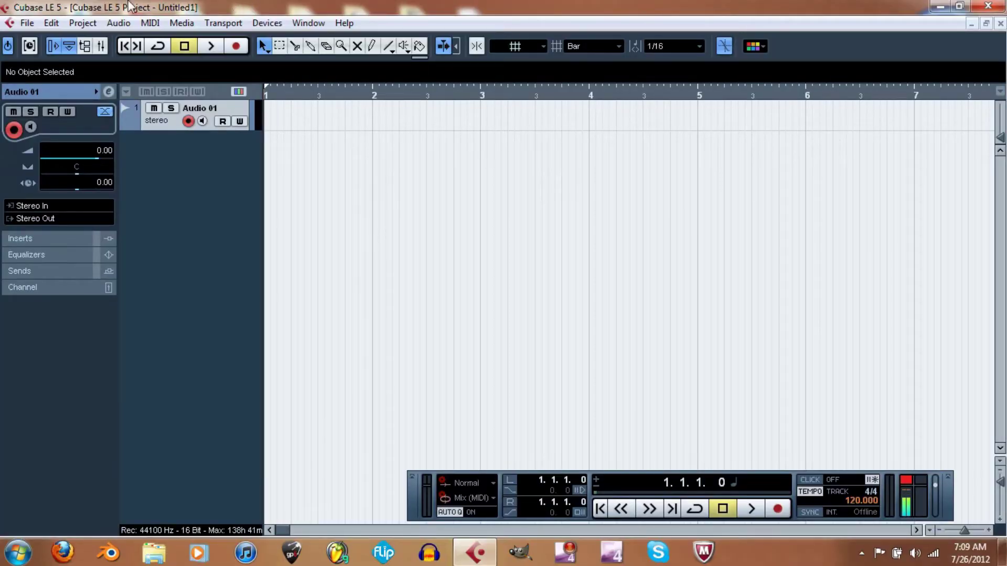
Step: Look through the Edit menu and close it without choosing a command
{"action": "left_click", "coordinate": [56, 24]}
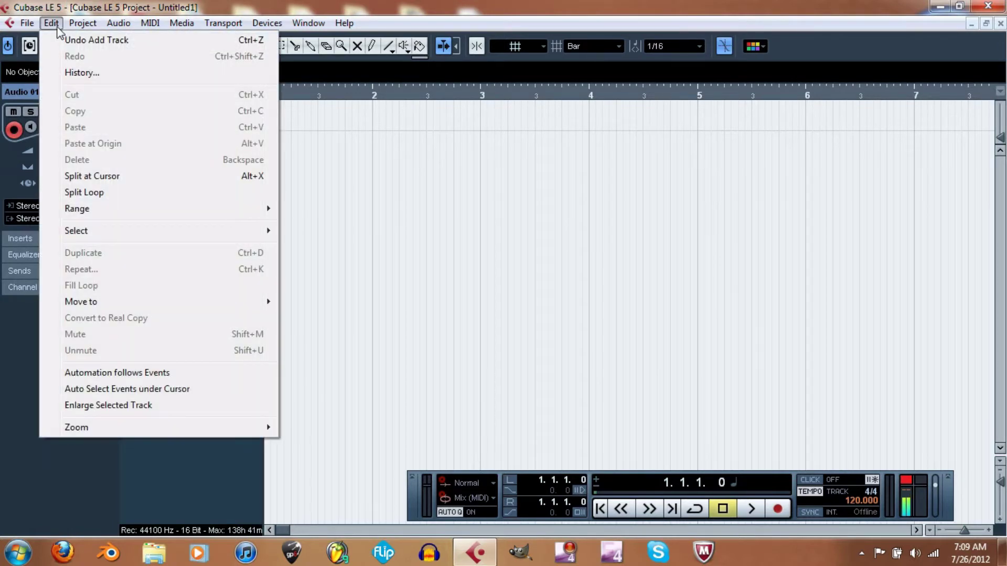
{"action": "mouse_move", "coordinate": [27, 23]}
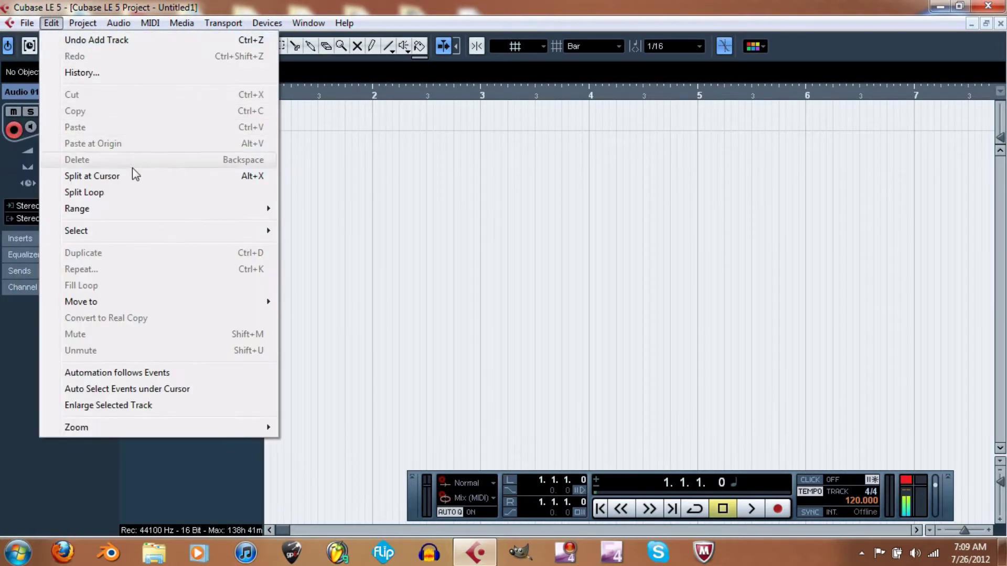
{"action": "left_click", "coordinate": [338, 81]}
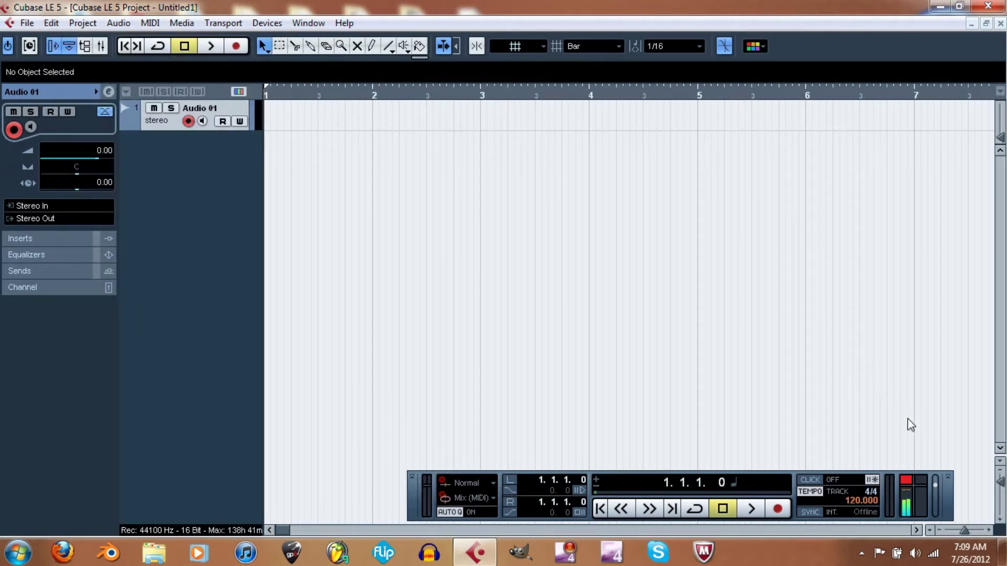
Step: Record a stereo clip, Audio 01_12, on Audio 01 from bar 1 to about bar 4.2, then return to start
{"action": "left_click", "coordinate": [778, 509]}
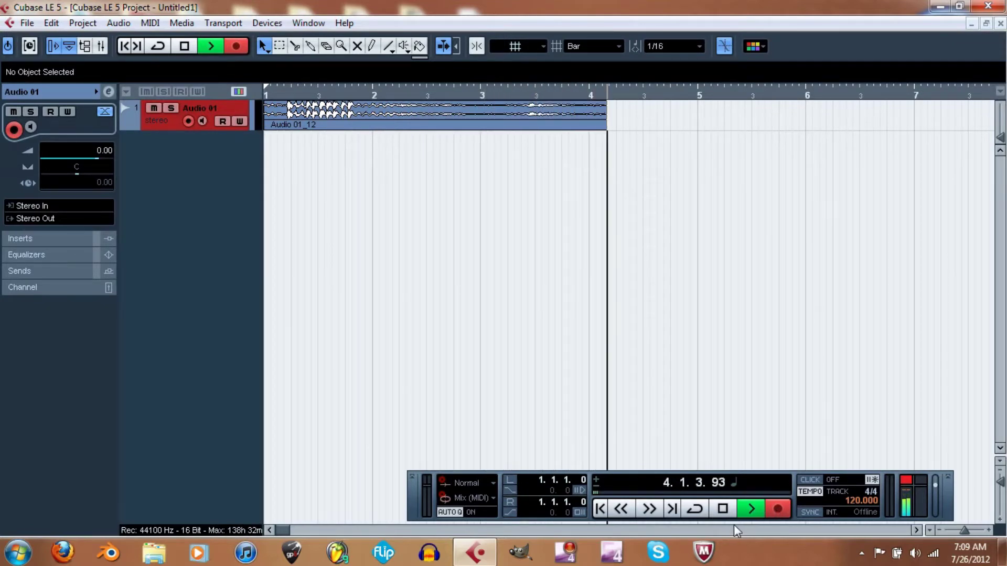
{"action": "left_click", "coordinate": [723, 508]}
{"action": "left_click", "coordinate": [601, 509]}
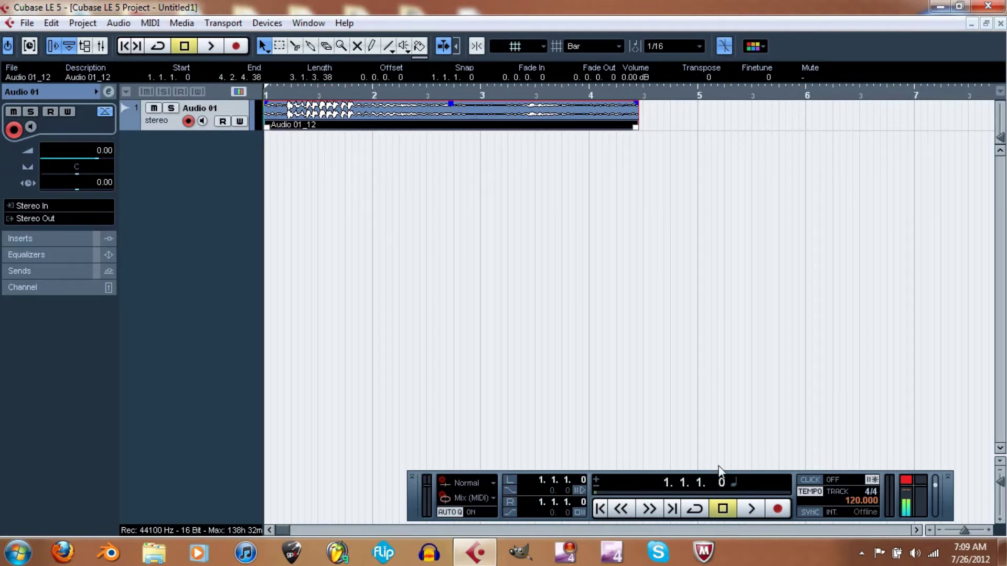
Step: In the Mixer, lower the Audio 01 fader from 0.00 to -9.95 dB
{"action": "key", "text": "F3"}
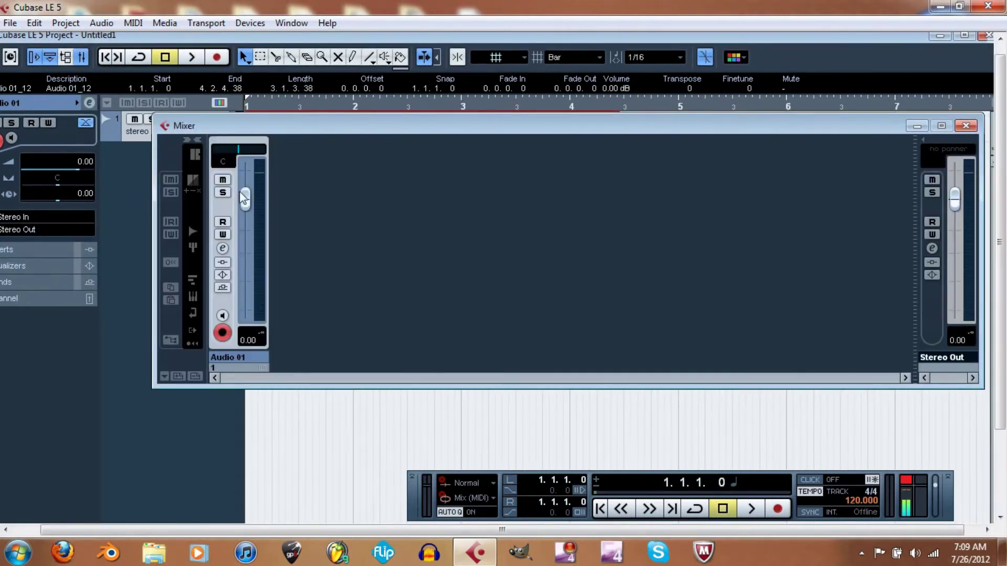
{"action": "left_click_drag", "start_coordinate": [244, 199], "coordinate": [245, 248]}
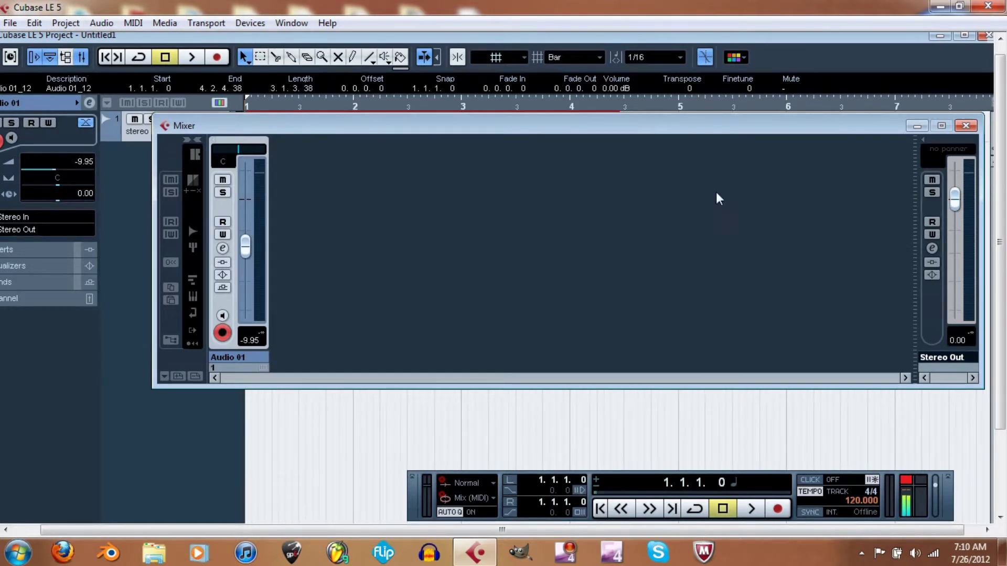
{"action": "left_click", "coordinate": [968, 126]}
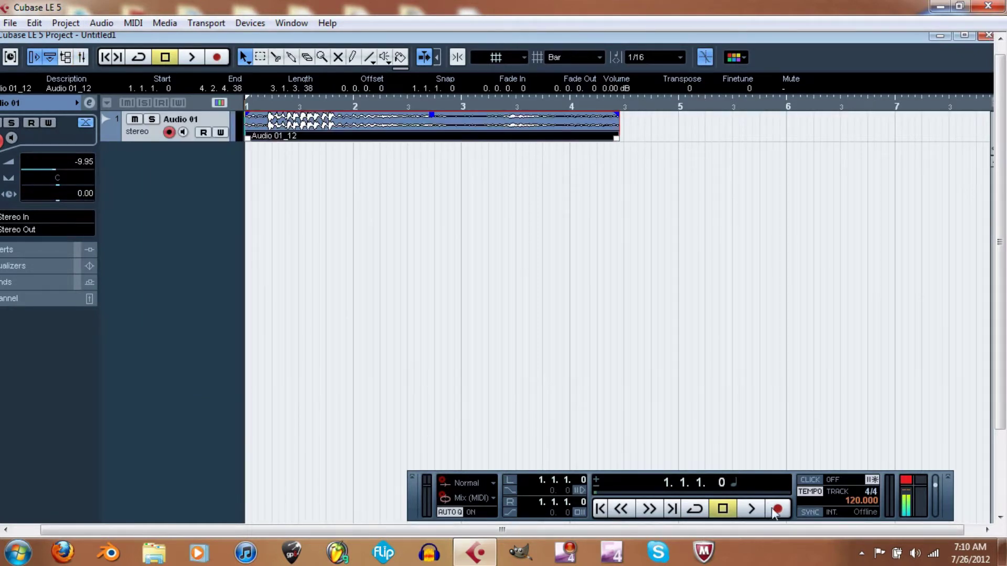
{"action": "left_click", "coordinate": [759, 513]}
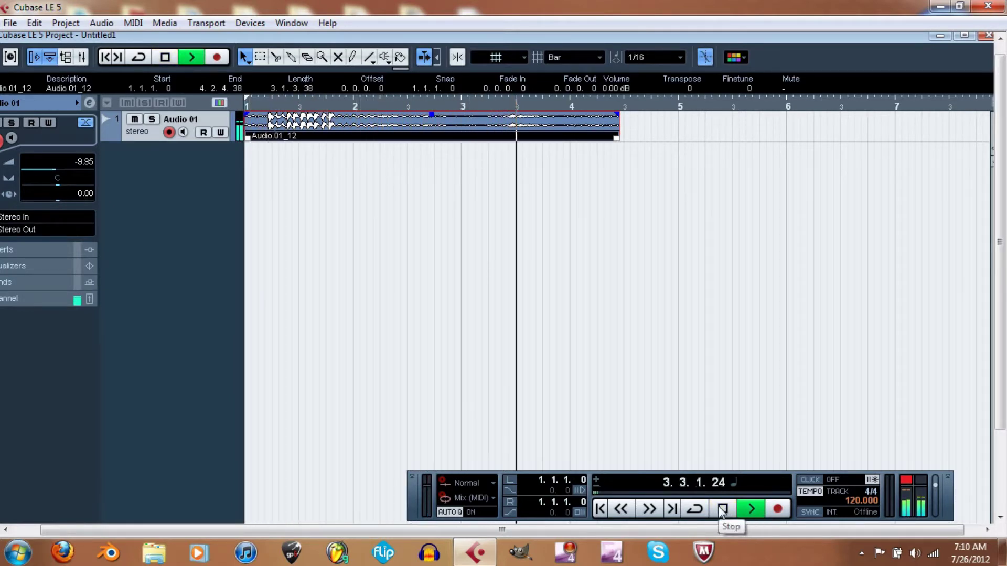
{"action": "left_click", "coordinate": [722, 509]}
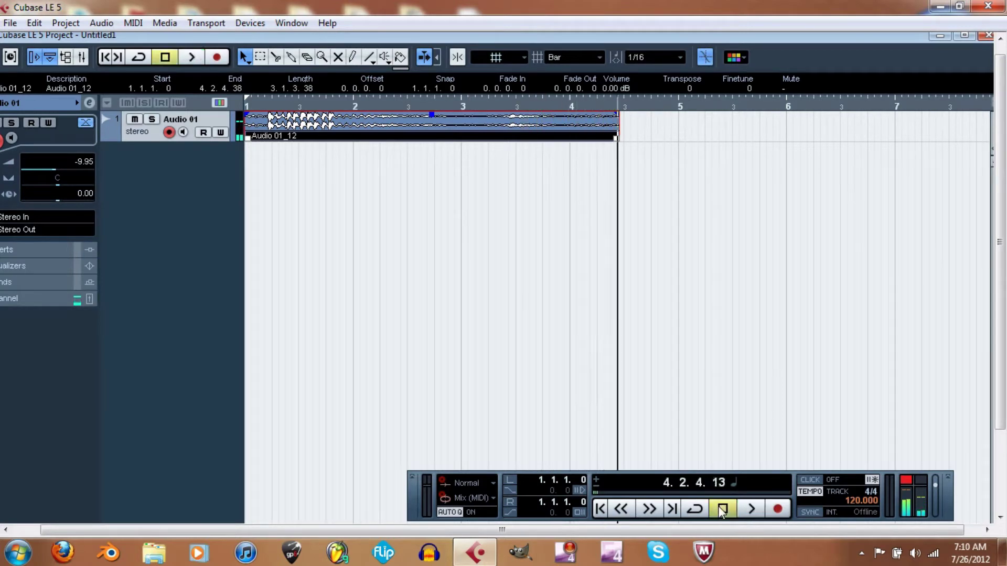
{"action": "left_click", "coordinate": [601, 509]}
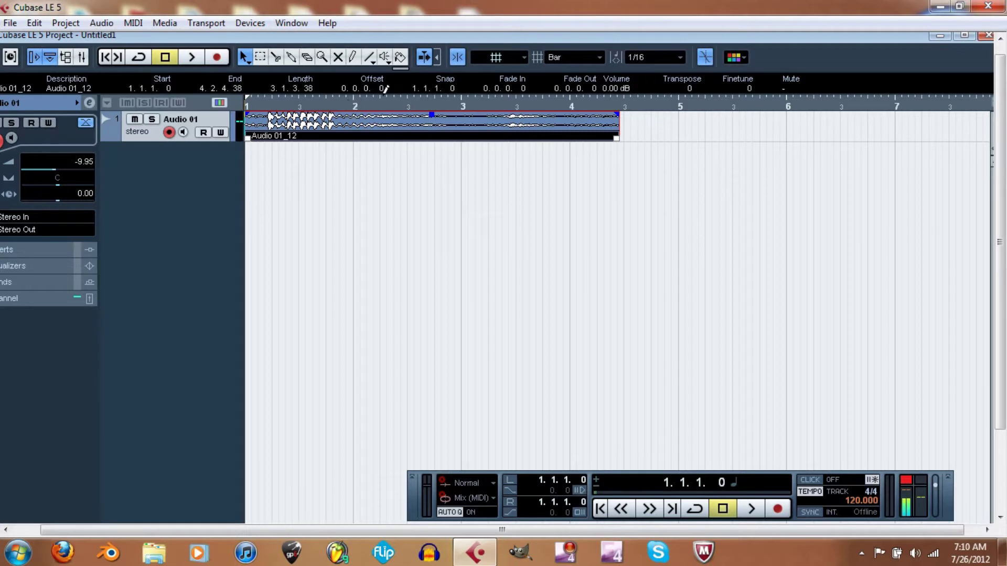
Step: Snap the project cursor between bars 1, 2, 3 and 4 with Ctrl+Left and Ctrl+Right
{"action": "left_click", "coordinate": [406, 104]}
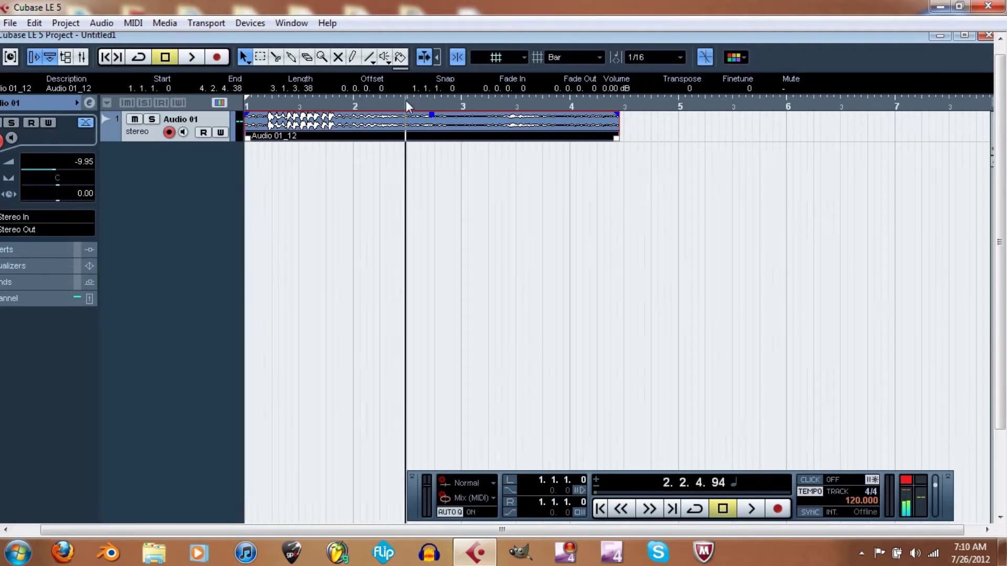
{"action": "key", "text": "ctrl+Left"}
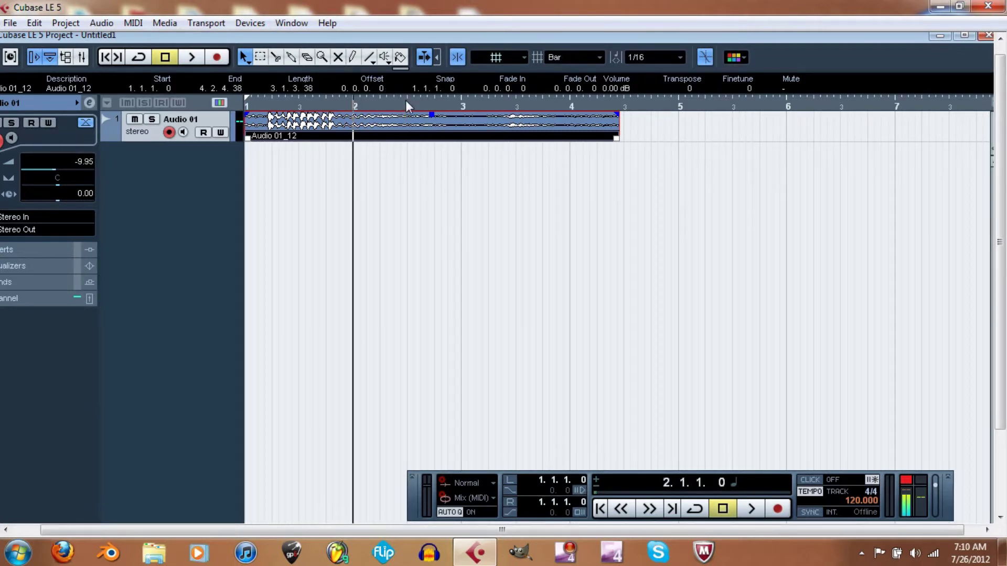
{"action": "left_click", "coordinate": [440, 100]}
{"action": "key", "text": "ctrl+Right"}
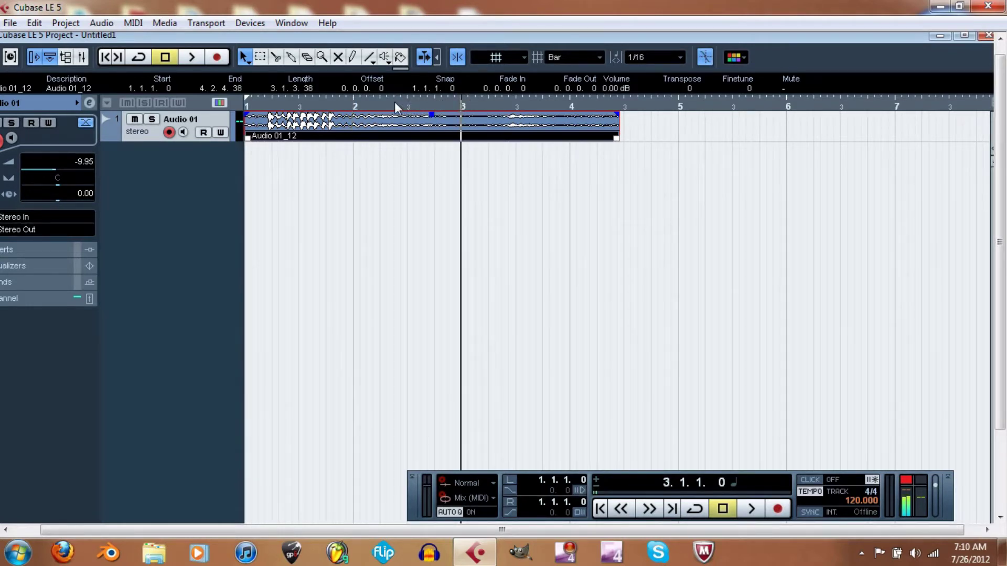
{"action": "left_click", "coordinate": [380, 103]}
{"action": "key", "text": "ctrl+Left"}
{"action": "left_click", "coordinate": [444, 103]}
{"action": "key", "text": "ctrl+Right"}
{"action": "left_click", "coordinate": [559, 102]}
{"action": "key", "text": "ctrl+Right"}
{"action": "left_click", "coordinate": [254, 103]}
{"action": "key", "text": "ctrl+Left"}
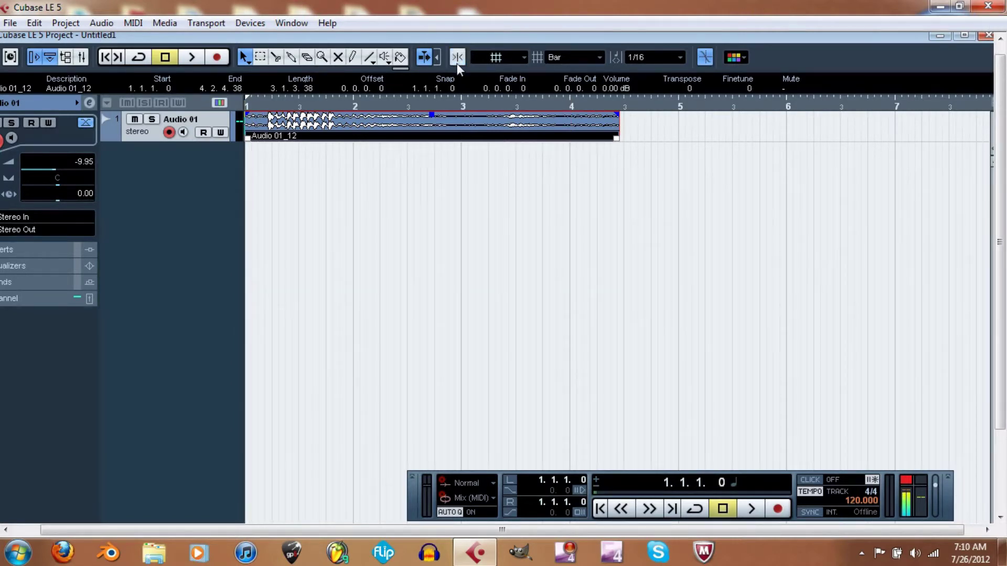
Step: Move the cursor back near the project start, reset the locator range, and maximize the project window
{"action": "left_click", "coordinate": [360, 103]}
{"action": "left_click", "coordinate": [380, 103]}
{"action": "left_click", "coordinate": [423, 103]}
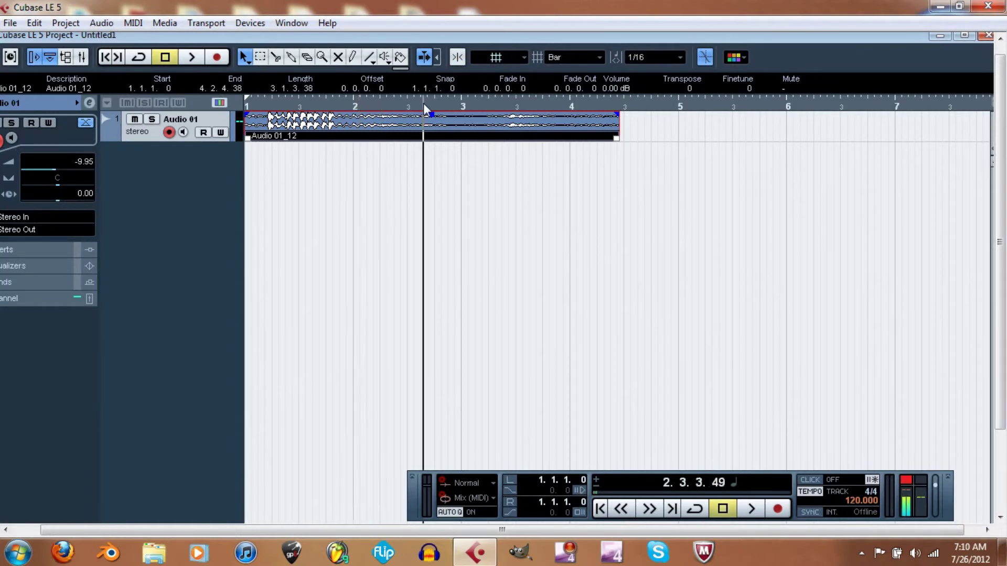
{"action": "left_click", "coordinate": [268, 104]}
{"action": "left_click_drag", "start_coordinate": [248, 98], "coordinate": [223, 99]}
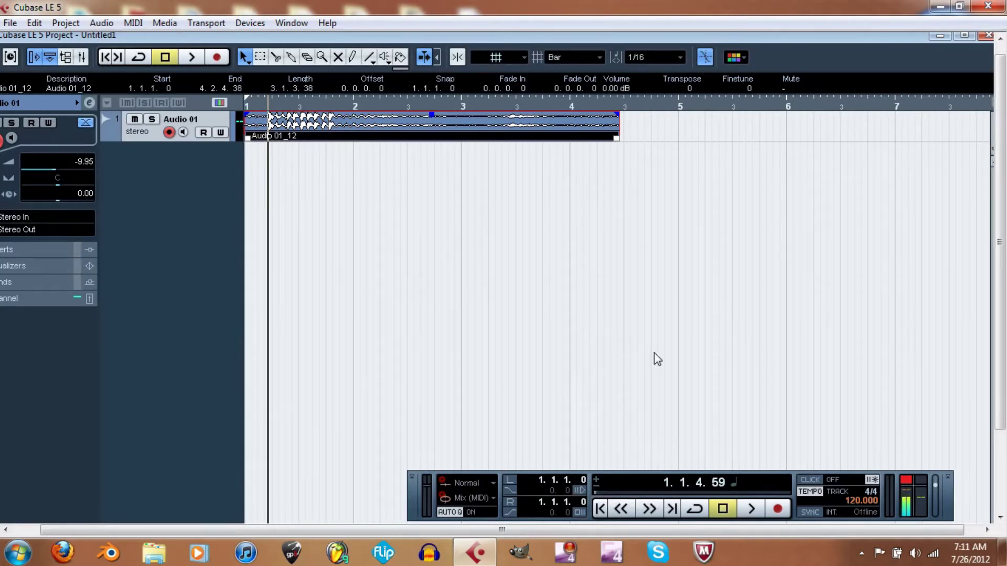
{"action": "left_click", "coordinate": [965, 35]}
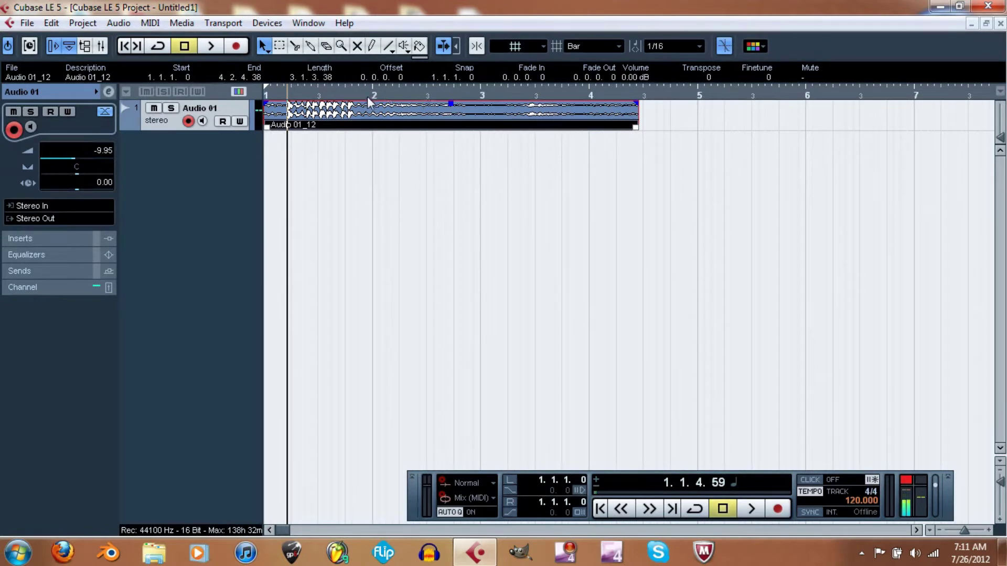
{"action": "left_click", "coordinate": [414, 90]}
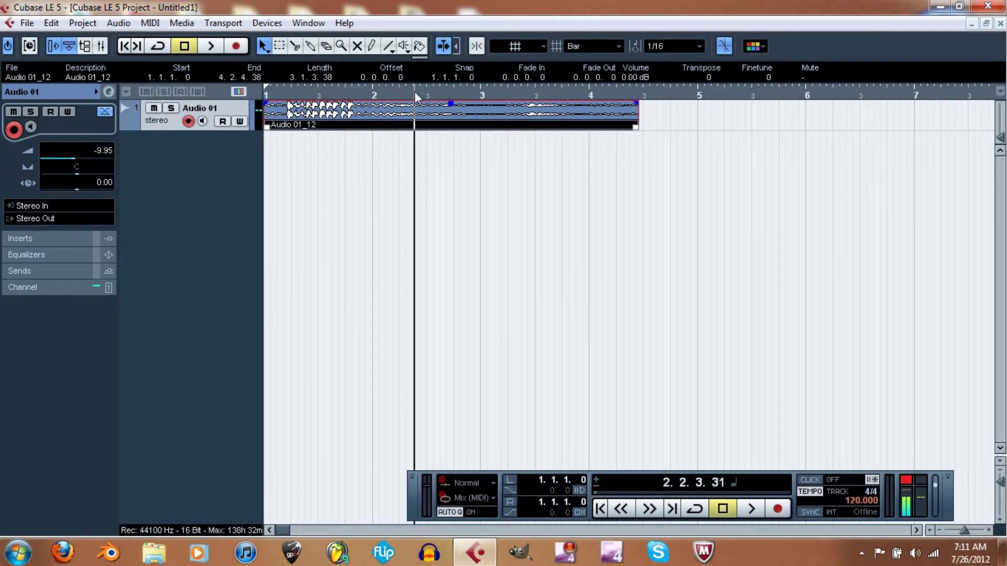
{"action": "left_click", "coordinate": [51, 24]}
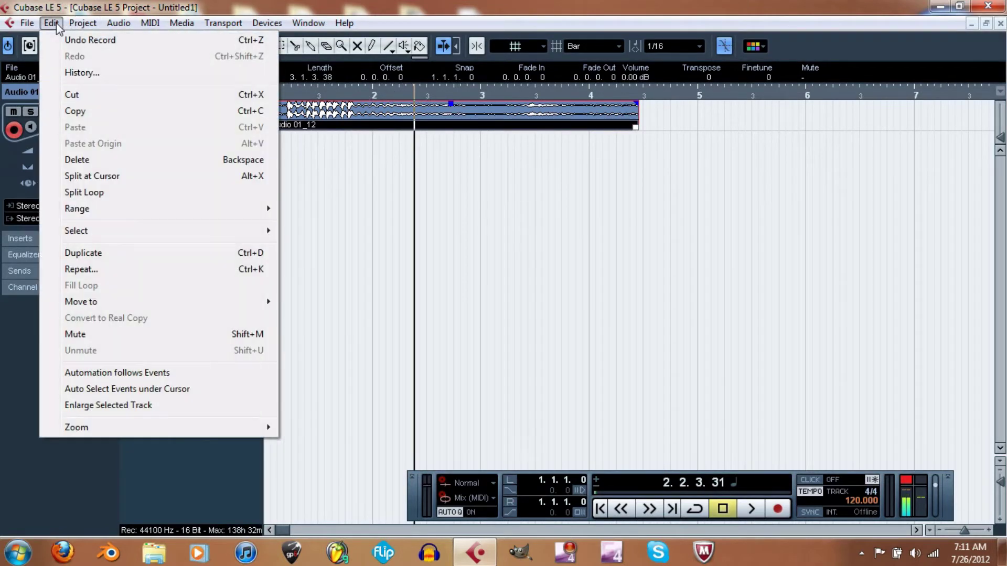
{"action": "left_click", "coordinate": [211, 173]}
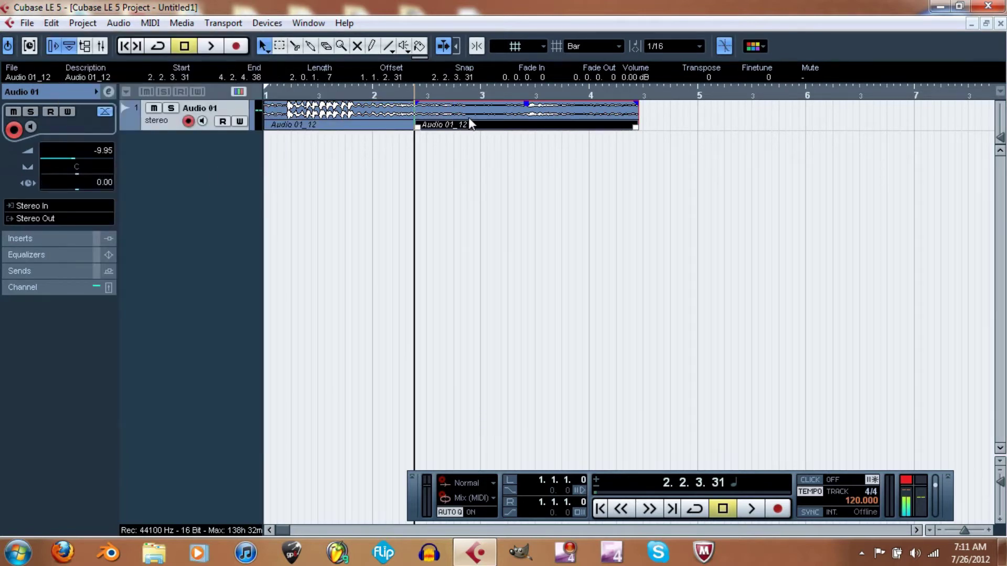
{"action": "left_click_drag", "start_coordinate": [466, 117], "coordinate": [499, 113]}
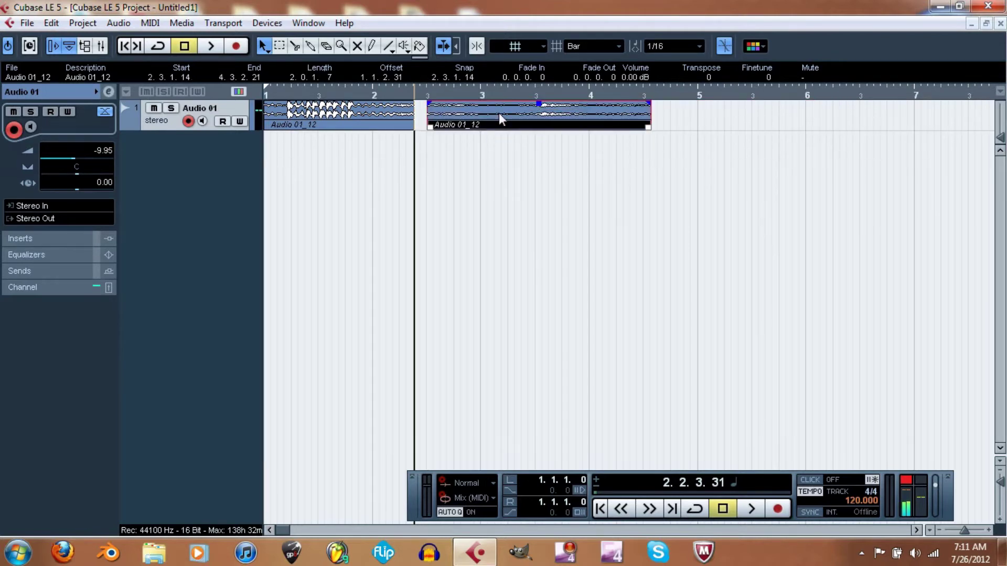
{"action": "key", "text": "ctrl+z"}
{"action": "key", "text": "ctrl+z"}
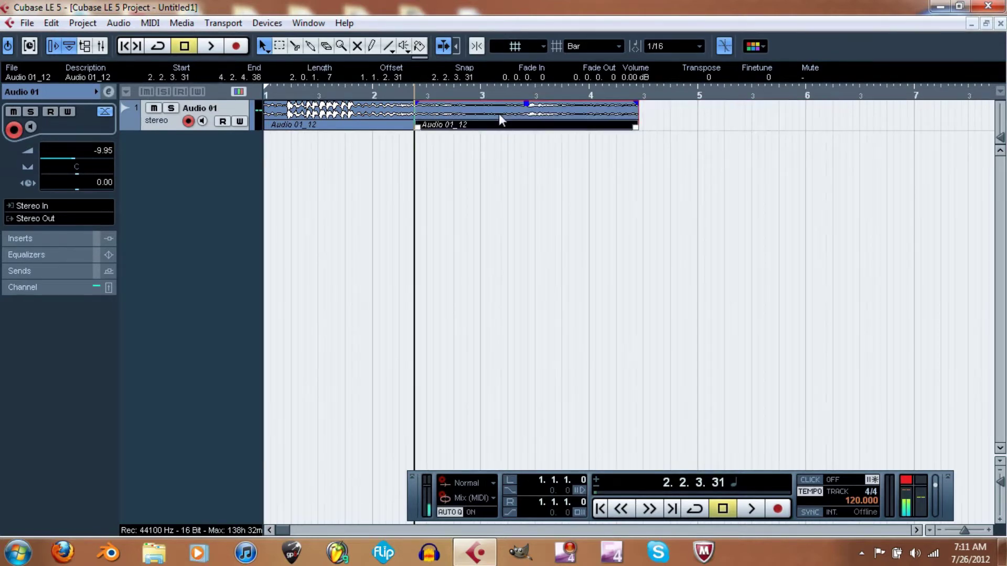
{"action": "key", "text": "ctrl+z"}
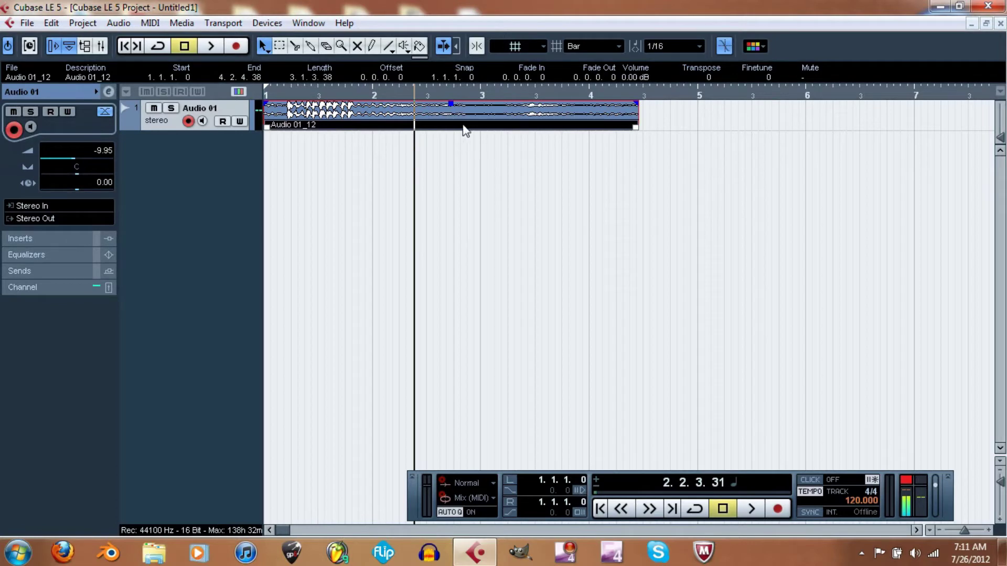
Step: Look through the File menu, then drag the ruler to set locators from bar 1 to 4.4.4.113
{"action": "left_click", "coordinate": [27, 23]}
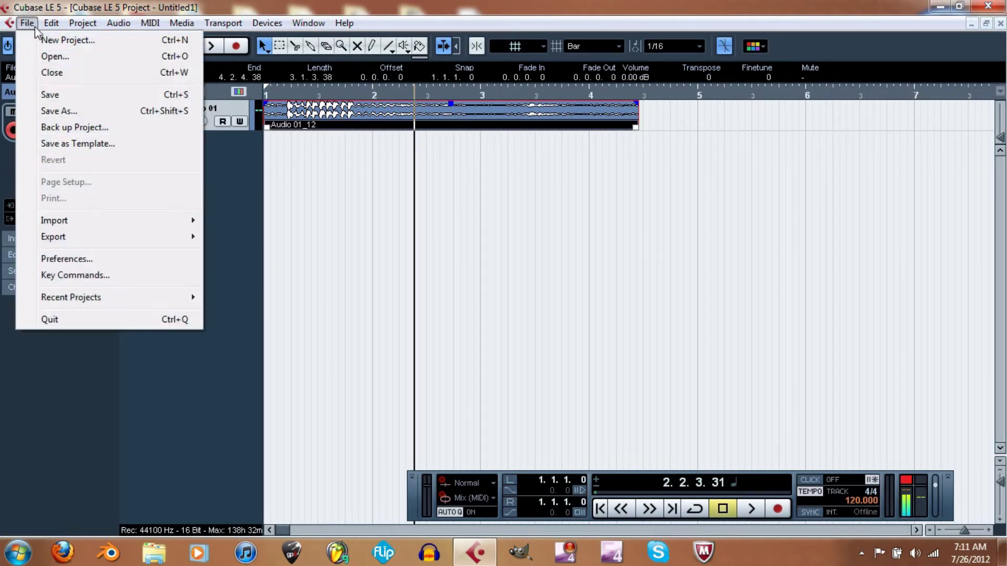
{"action": "mouse_move", "coordinate": [52, 23]}
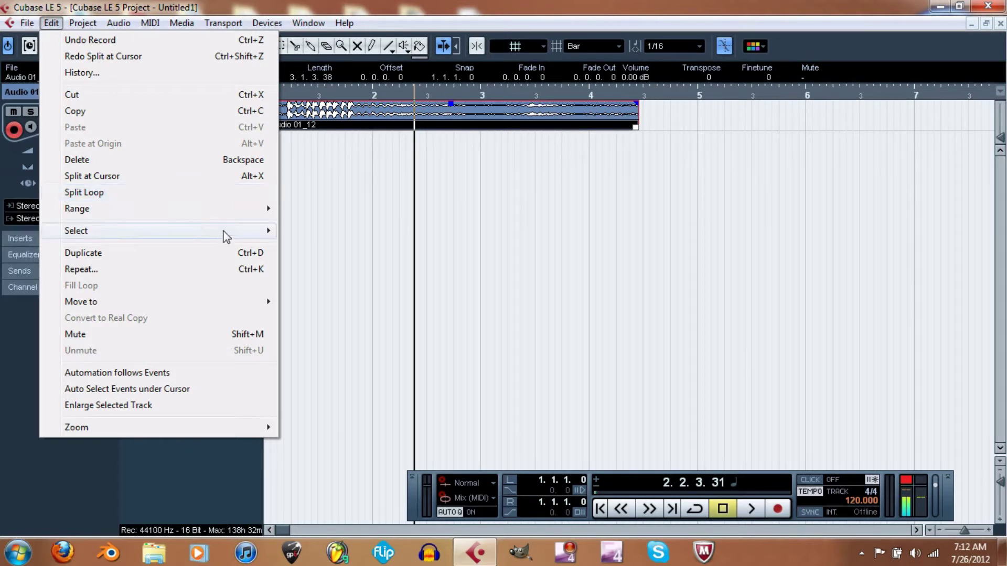
{"action": "left_click", "coordinate": [392, 405]}
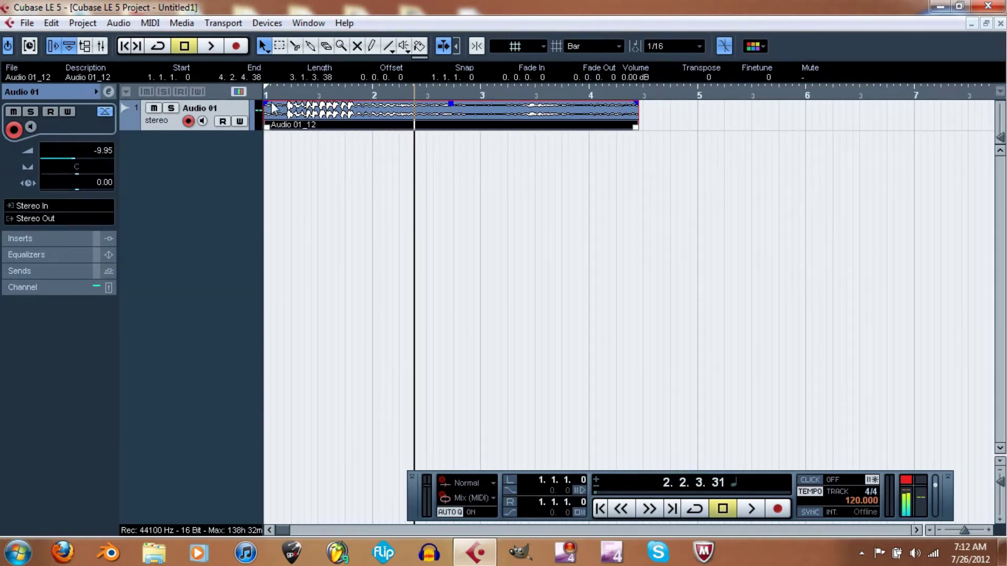
{"action": "left_click_drag", "start_coordinate": [267, 92], "coordinate": [699, 98]}
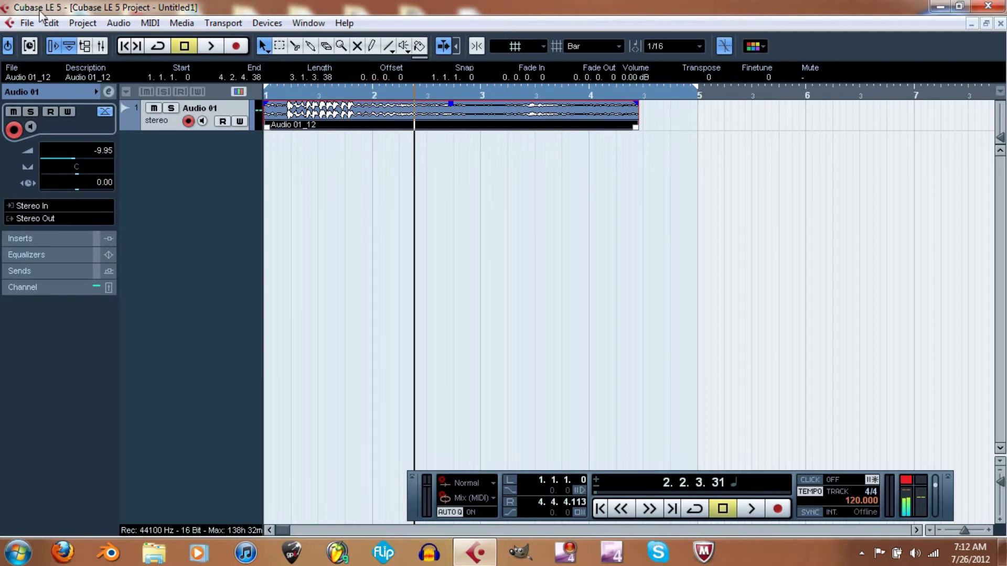
Step: Look through the Edit menu and collapse the locator range so both locators read 1.1.1.0
{"action": "left_click", "coordinate": [50, 24]}
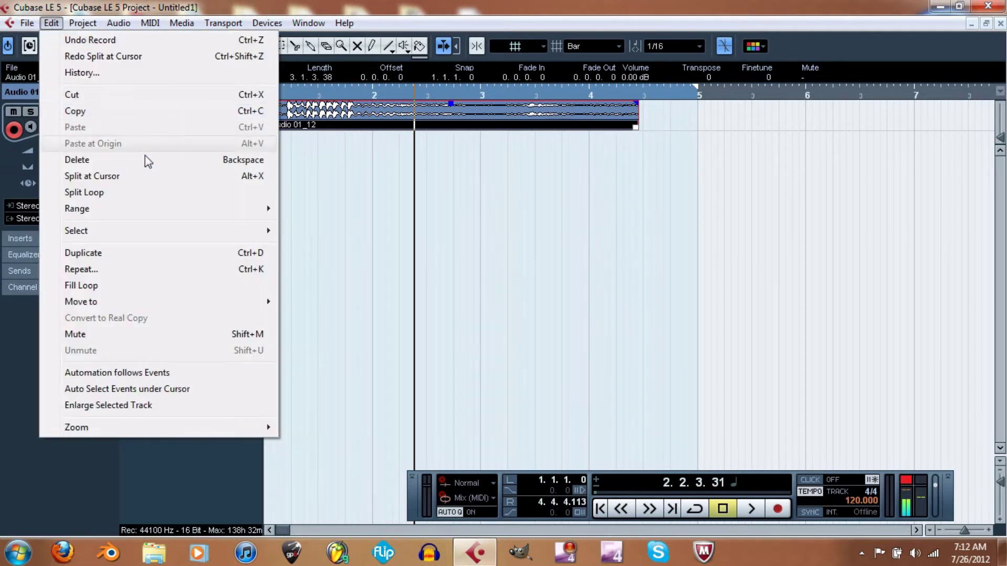
{"action": "mouse_move", "coordinate": [236, 215]}
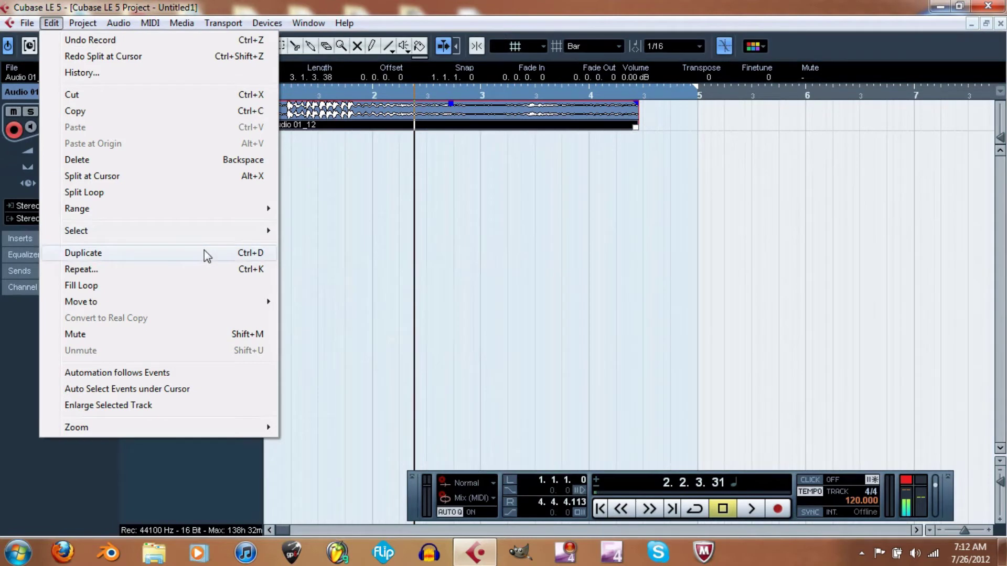
{"action": "key", "text": "Escape"}
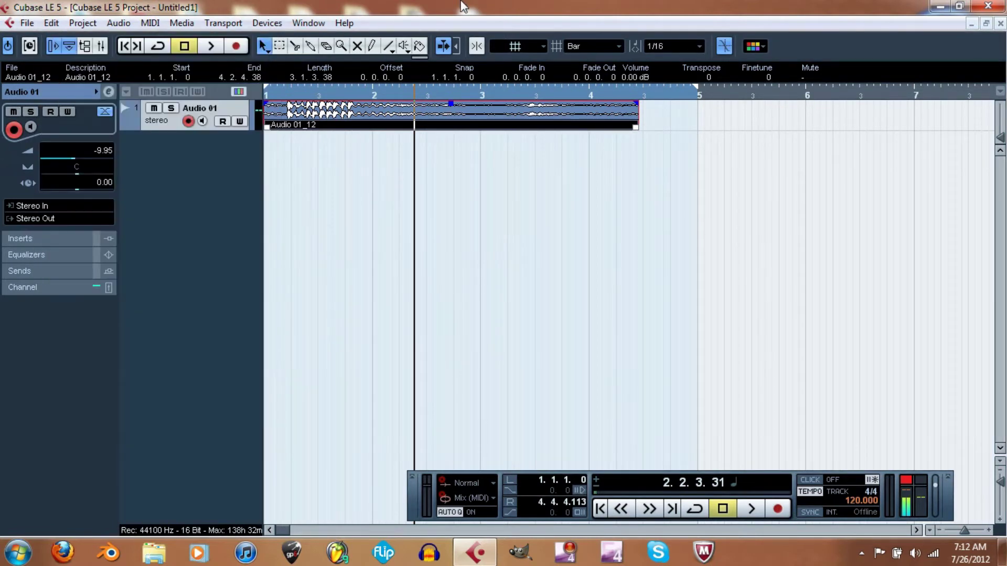
{"action": "left_click_drag", "start_coordinate": [700, 89], "coordinate": [241, 96]}
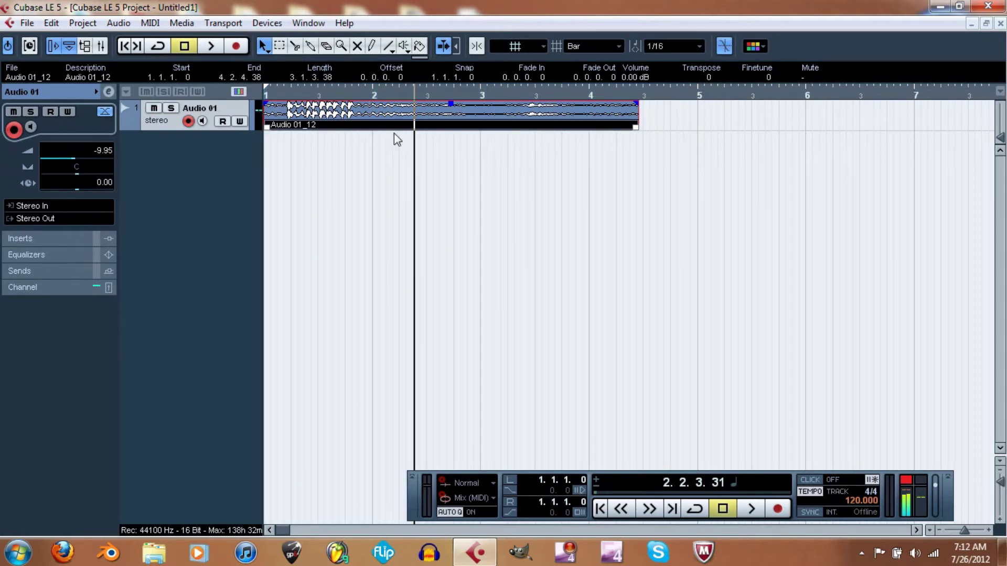
Step: Duplicate Audio 01_12 with Ctrl+D so the copy runs from 4.2.4.38 to 7.4.3.76
{"action": "left_click", "coordinate": [51, 23]}
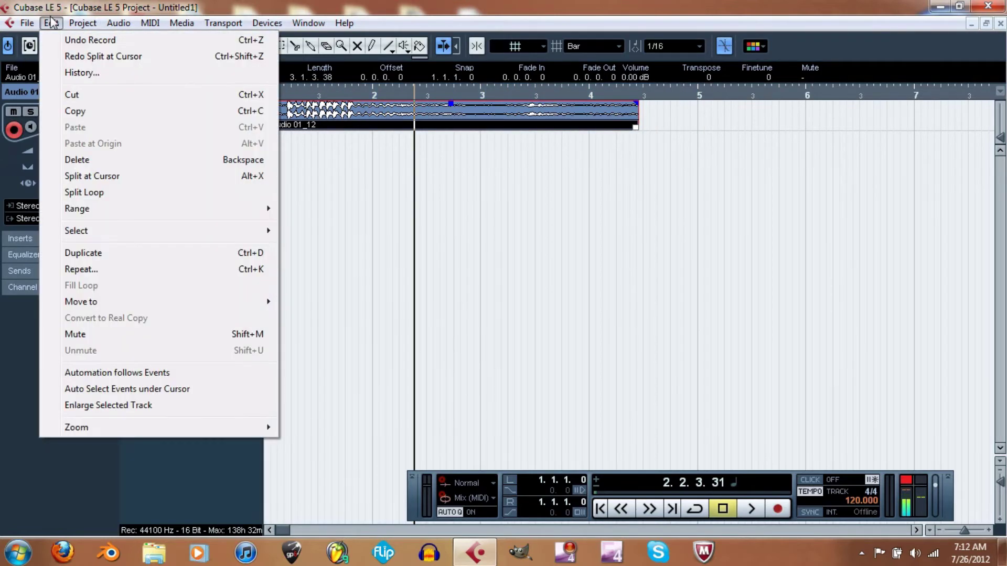
{"action": "left_click", "coordinate": [409, 7]}
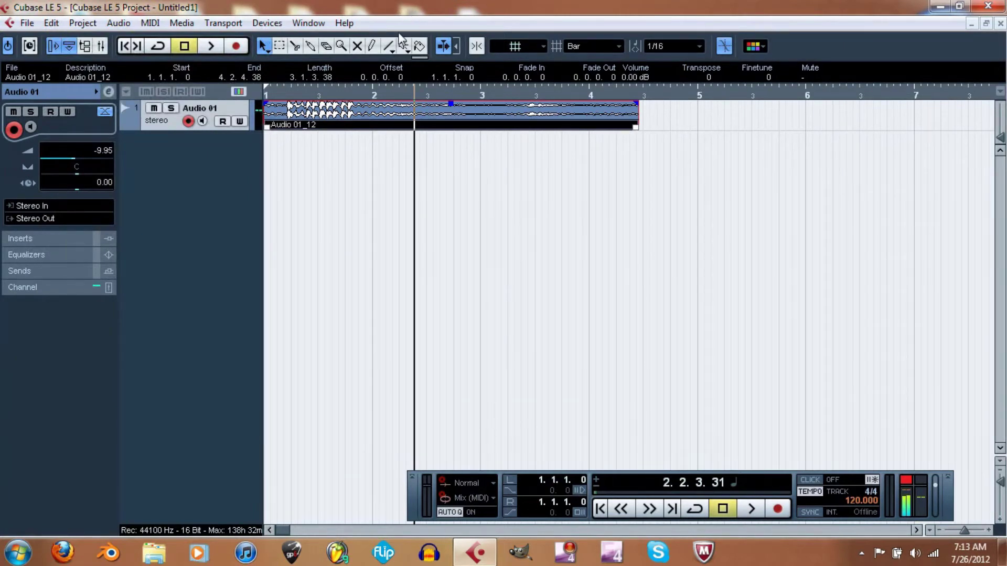
{"action": "key", "text": "ctrl+d"}
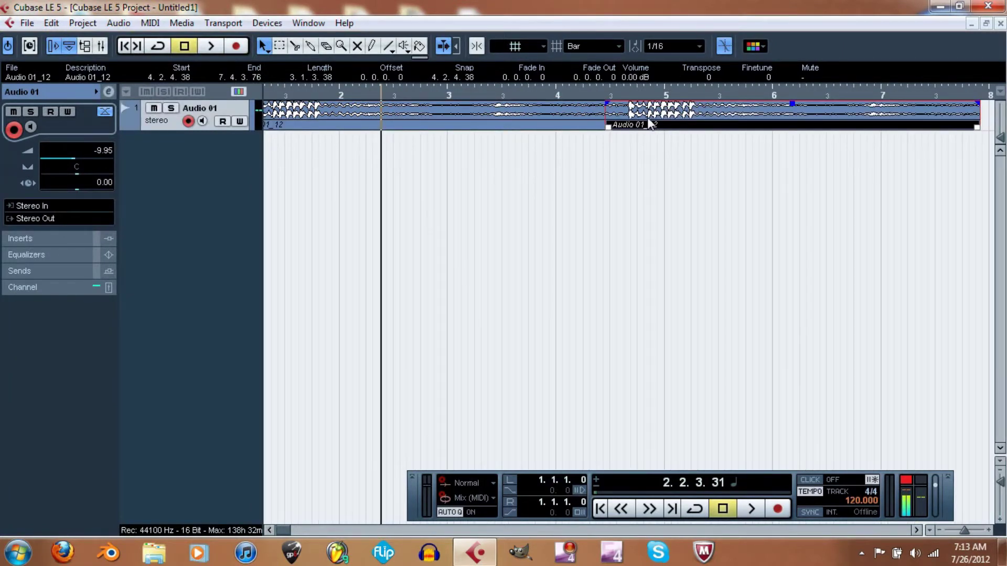
Step: Play from just past bar 4, delete the duplicate clip, and return the position to 1.1.1.0
{"action": "left_click", "coordinate": [566, 94]}
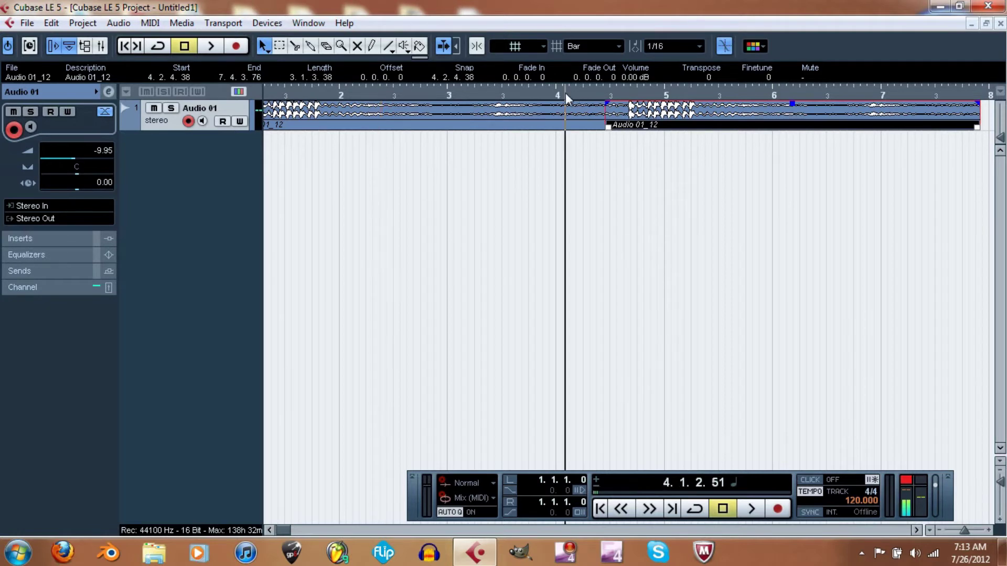
{"action": "key", "text": "space"}
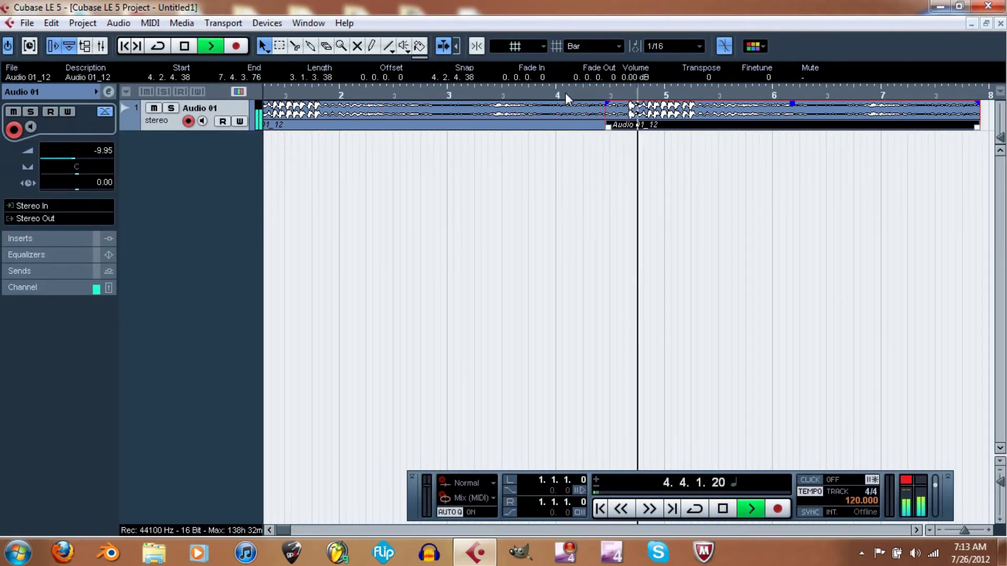
{"action": "key", "text": "space"}
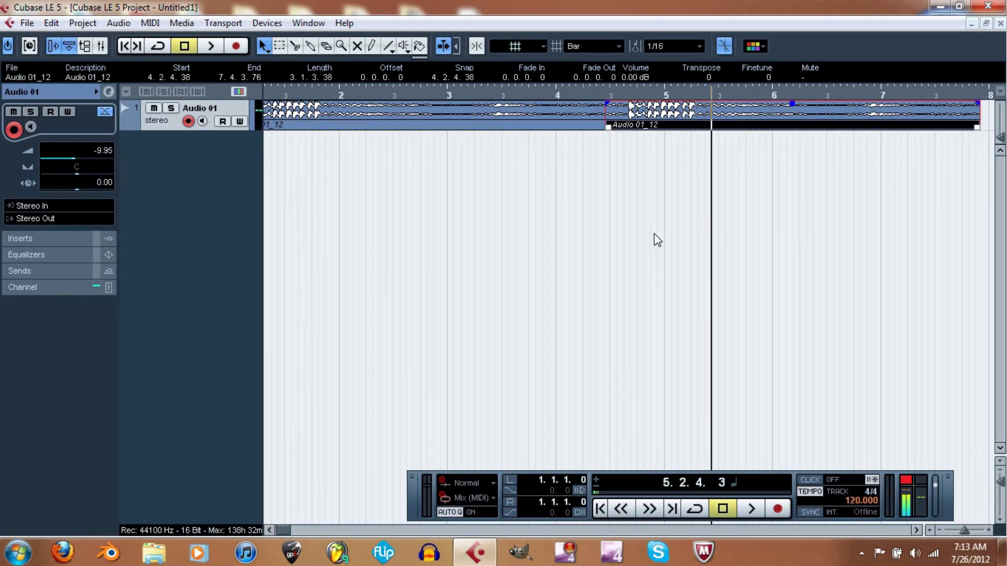
{"action": "key", "text": "Delete"}
{"action": "left_click", "coordinate": [600, 509]}
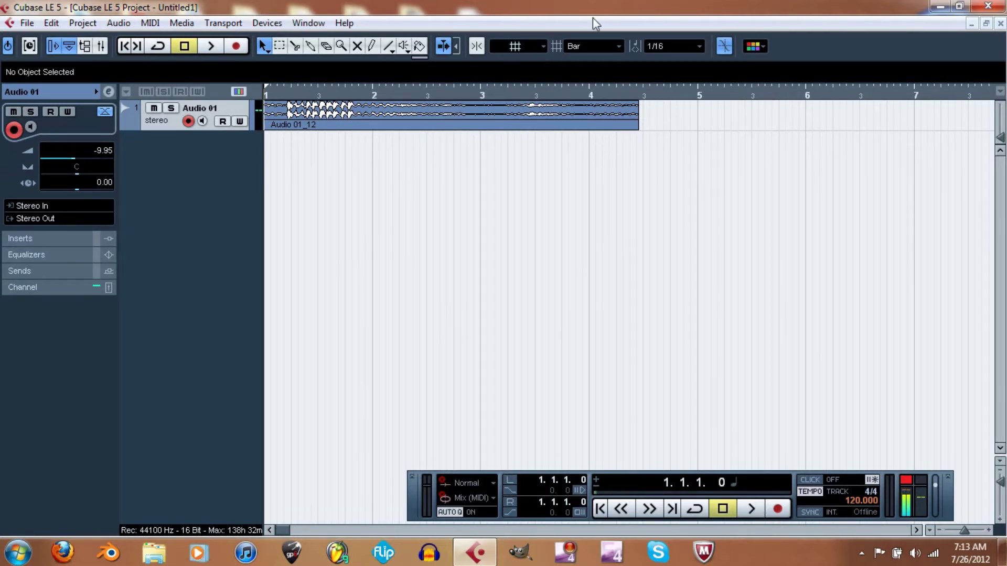
Step: Look through the Edit, Project and Move to menus, then place the cursor at 6.3.4.0
{"action": "left_click", "coordinate": [51, 23]}
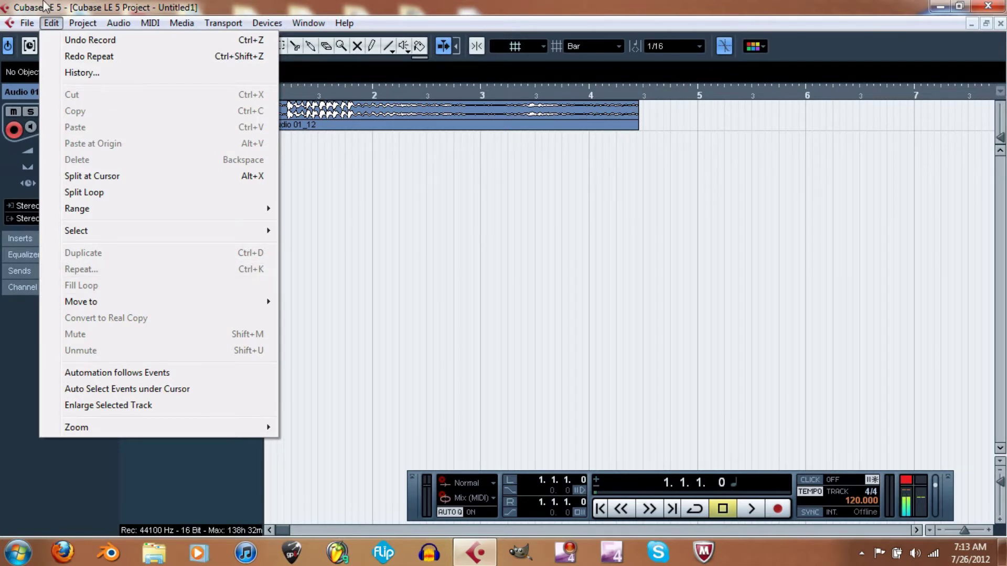
{"action": "left_click", "coordinate": [83, 23]}
{"action": "mouse_move", "coordinate": [52, 24]}
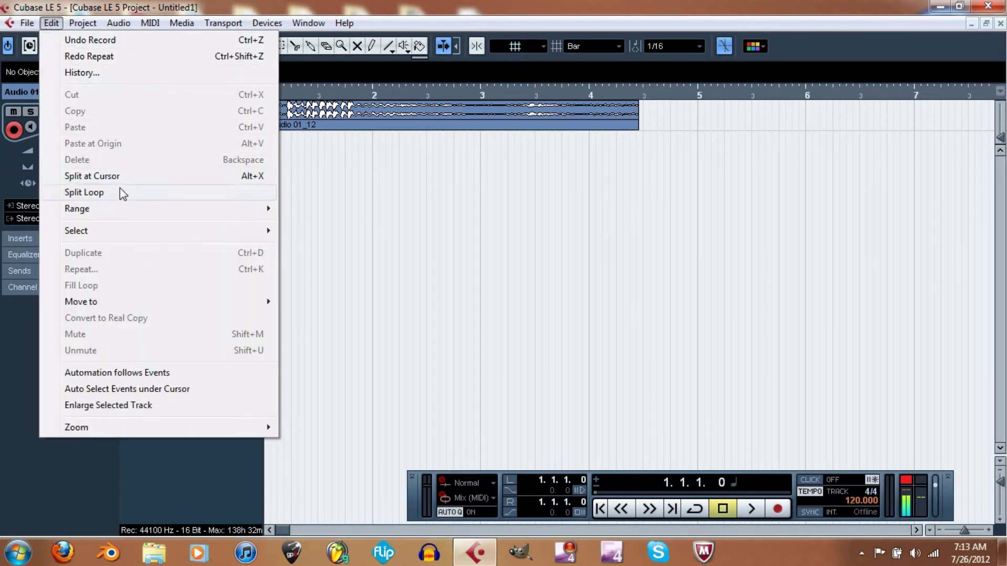
{"action": "mouse_move", "coordinate": [121, 236]}
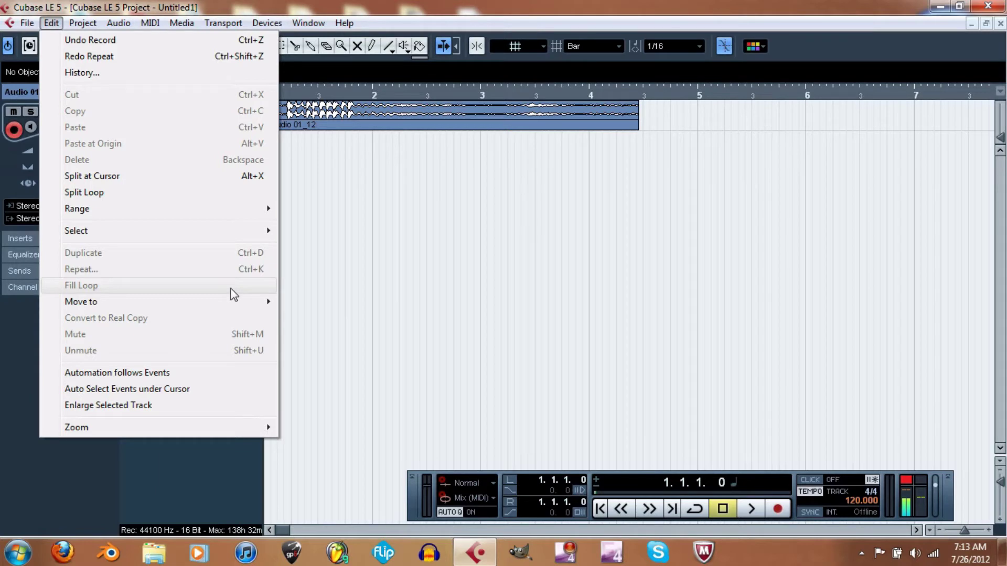
{"action": "mouse_move", "coordinate": [244, 305]}
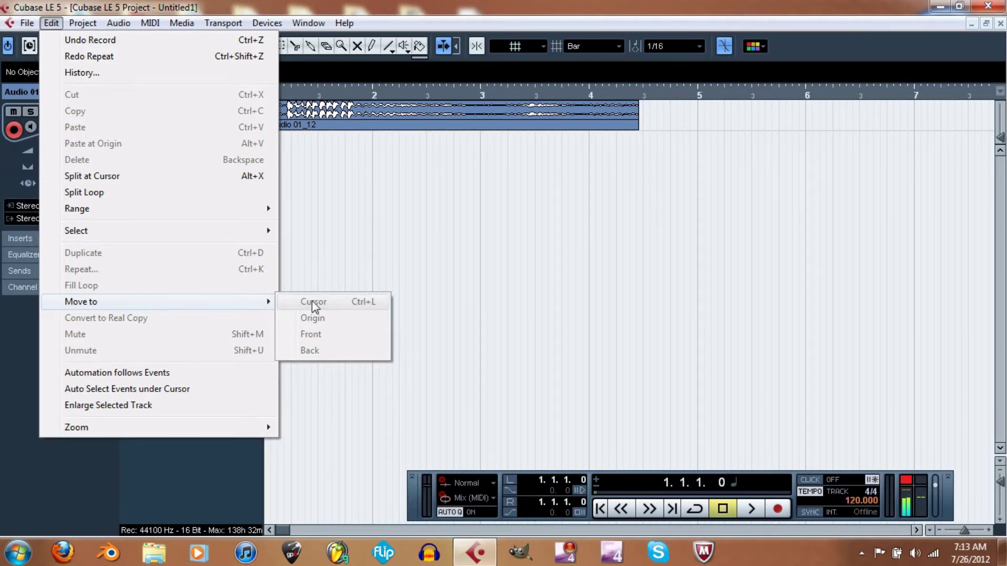
{"action": "left_click", "coordinate": [880, 90]}
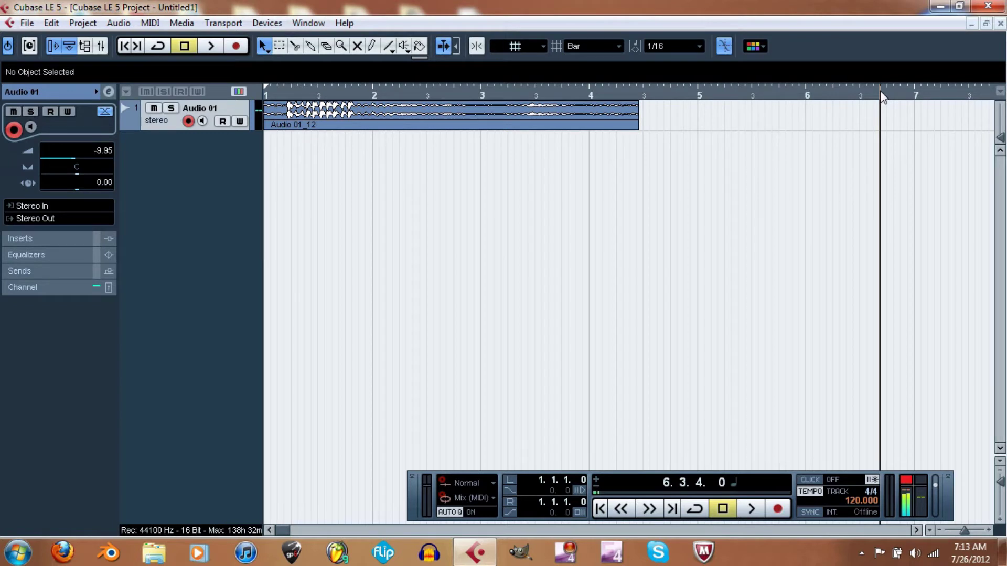
Step: Show the Zoom submenu of the Edit menu, then dismiss the menus
{"action": "left_click", "coordinate": [51, 23]}
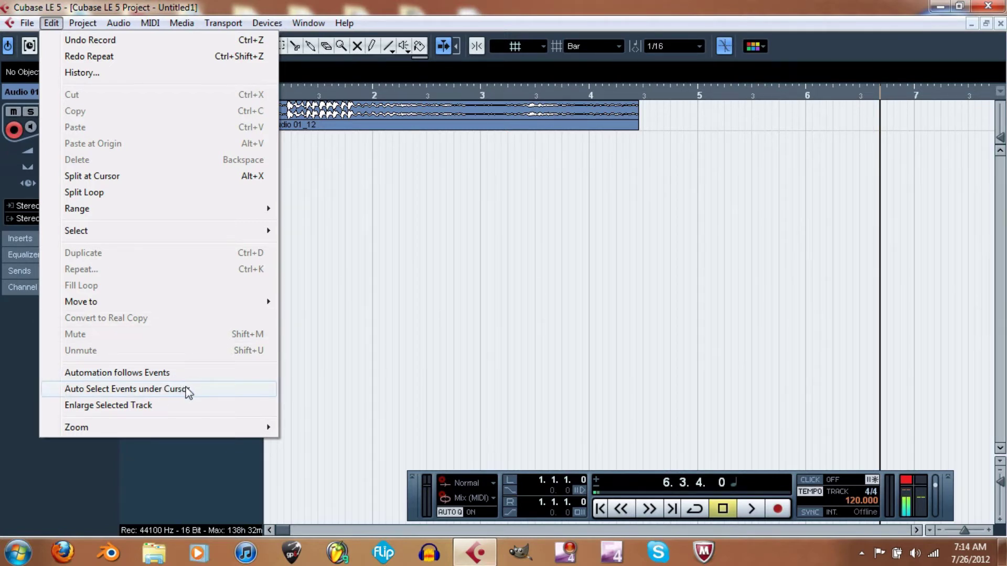
{"action": "mouse_move", "coordinate": [169, 426]}
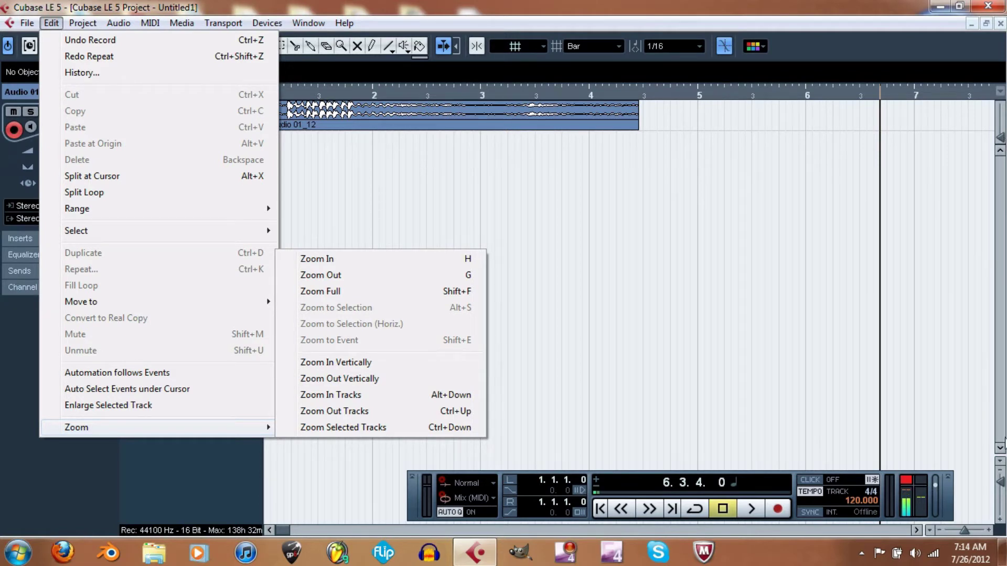
{"action": "left_click", "coordinate": [1003, 488]}
Step: Zoom the timeline to show bars 1 to 13 and make the Audio 01_12 waveform taller
{"action": "left_click_drag", "start_coordinate": [1003, 488], "coordinate": [1003, 488]}
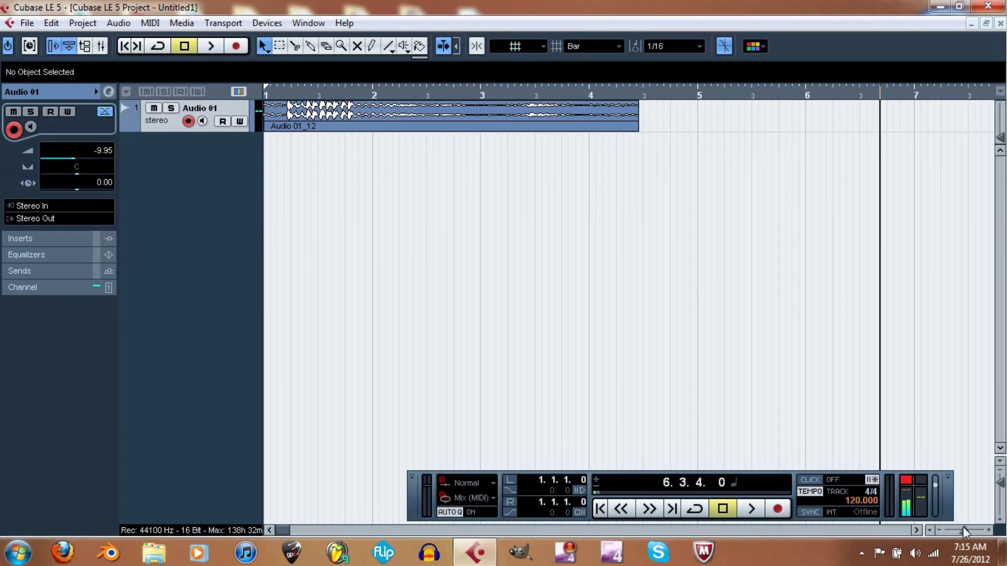
{"action": "left_click_drag", "start_coordinate": [965, 530], "coordinate": [965, 530]}
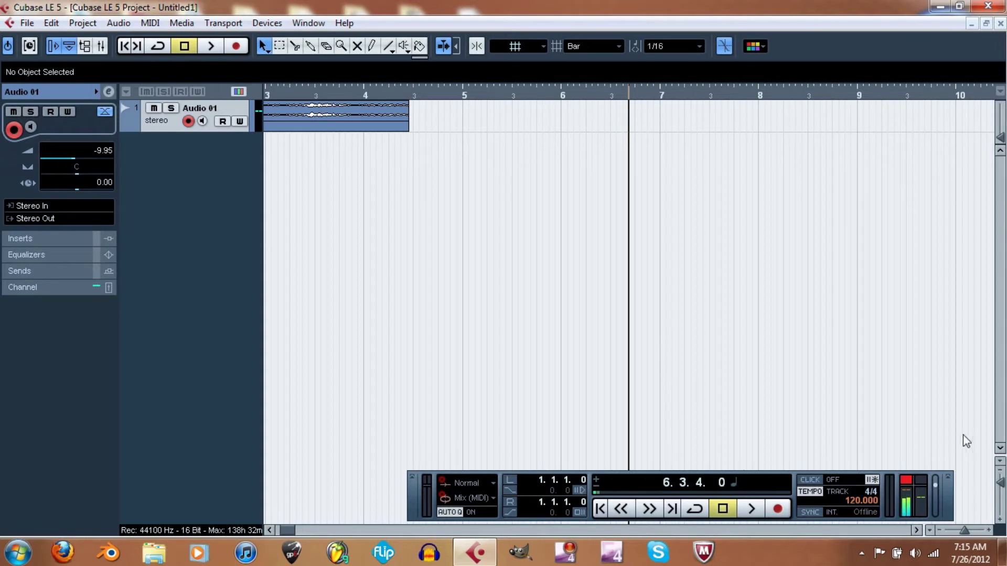
{"action": "mouse_move", "coordinate": [965, 531]}
{"action": "left_mouse_down"}
{"action": "mouse_move", "coordinate": [945, 532]}
{"action": "mouse_move", "coordinate": [974, 530]}
{"action": "mouse_move", "coordinate": [961, 529]}
{"action": "left_mouse_up"}
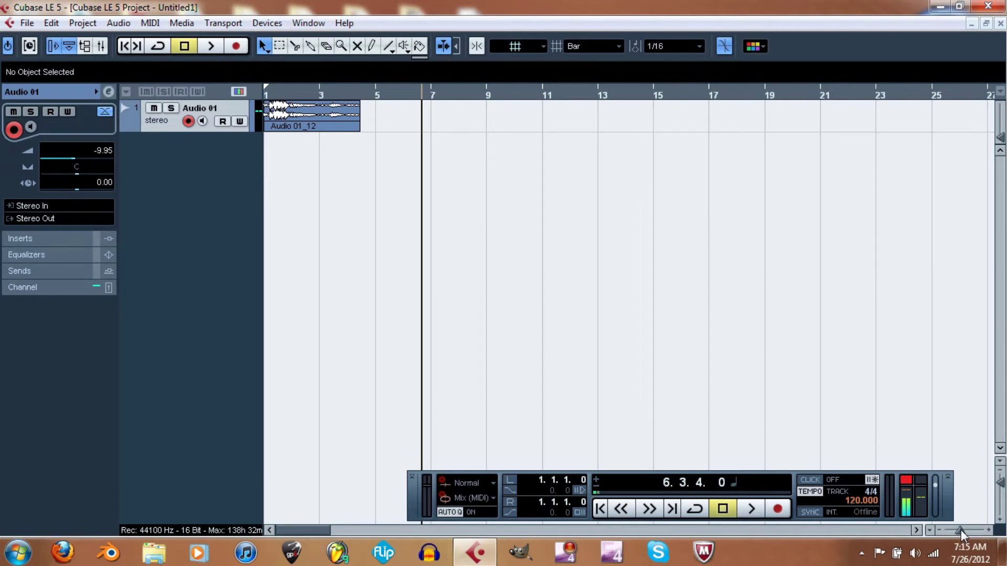
{"action": "left_click_drag", "start_coordinate": [961, 530], "coordinate": [965, 529]}
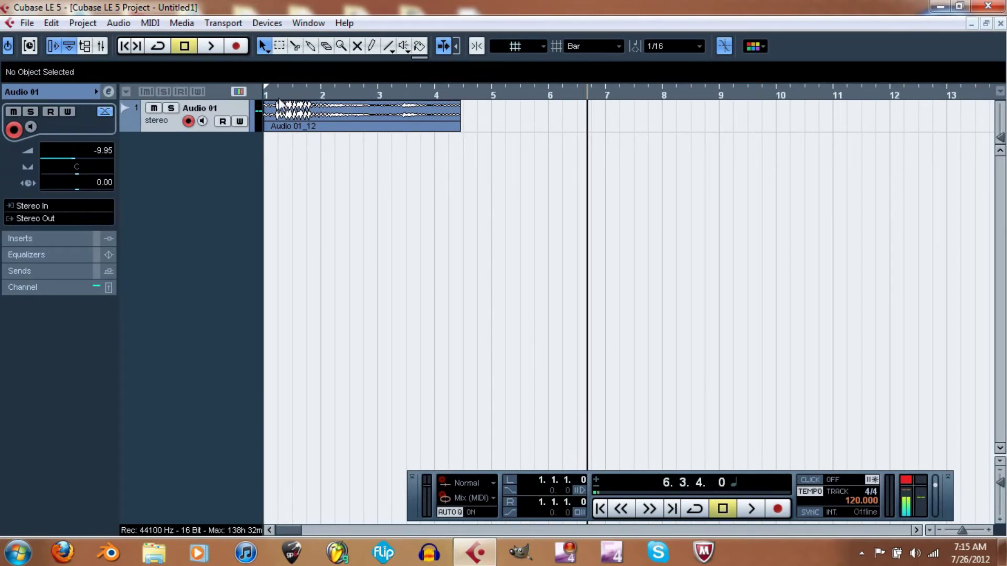
{"action": "mouse_move", "coordinate": [1001, 146]}
{"action": "left_mouse_down"}
{"action": "mouse_move", "coordinate": [999, 134]}
{"action": "mouse_move", "coordinate": [1002, 147]}
{"action": "left_mouse_up"}
{"action": "left_click", "coordinate": [27, 22]}
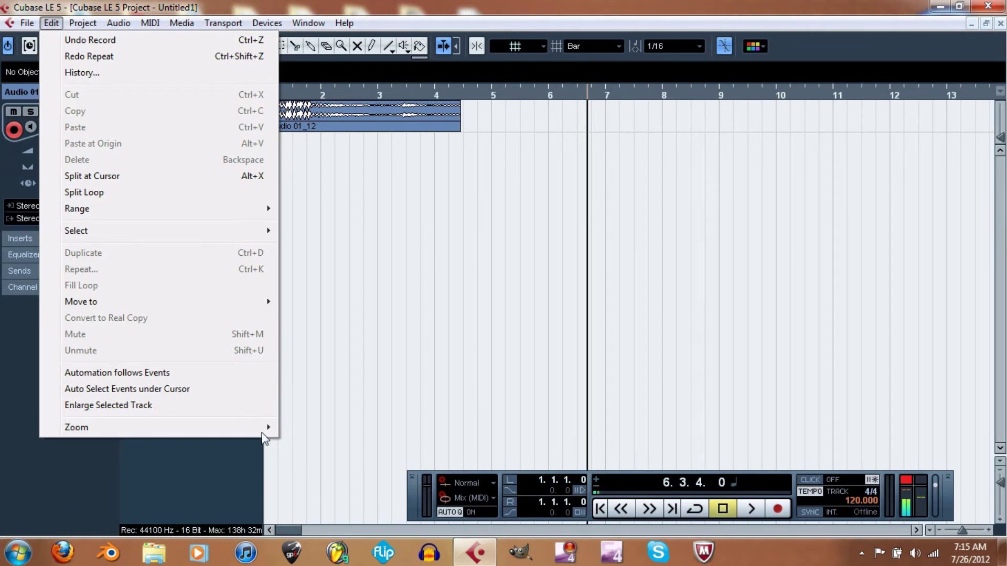
Step: Move Audio 01_12 to the cursor, undo it back to bar 1, and enlarge the Audio 01 track row
{"action": "left_click", "coordinate": [391, 80]}
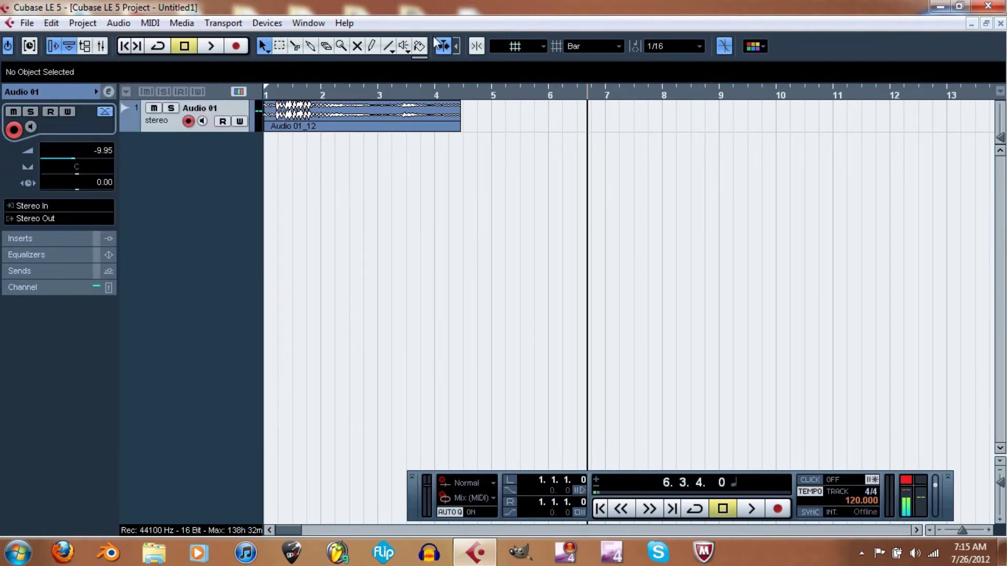
{"action": "left_click", "coordinate": [421, 113]}
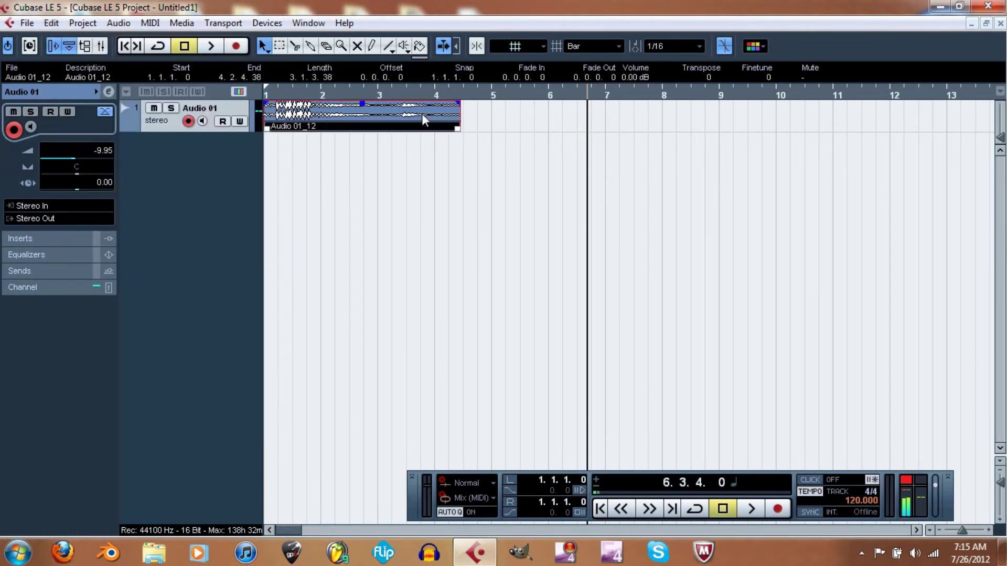
{"action": "left_click", "coordinate": [51, 23]}
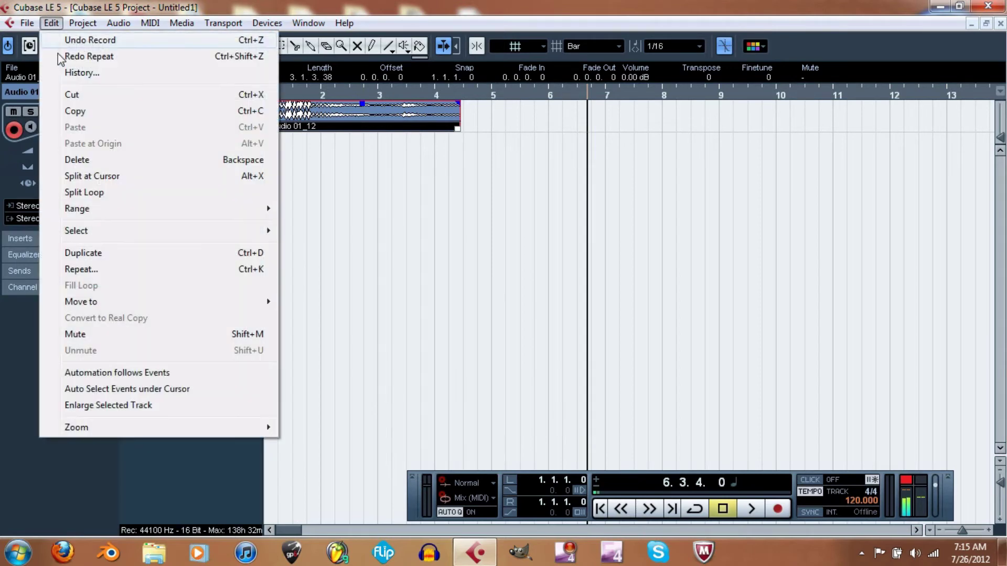
{"action": "left_click", "coordinate": [171, 410]}
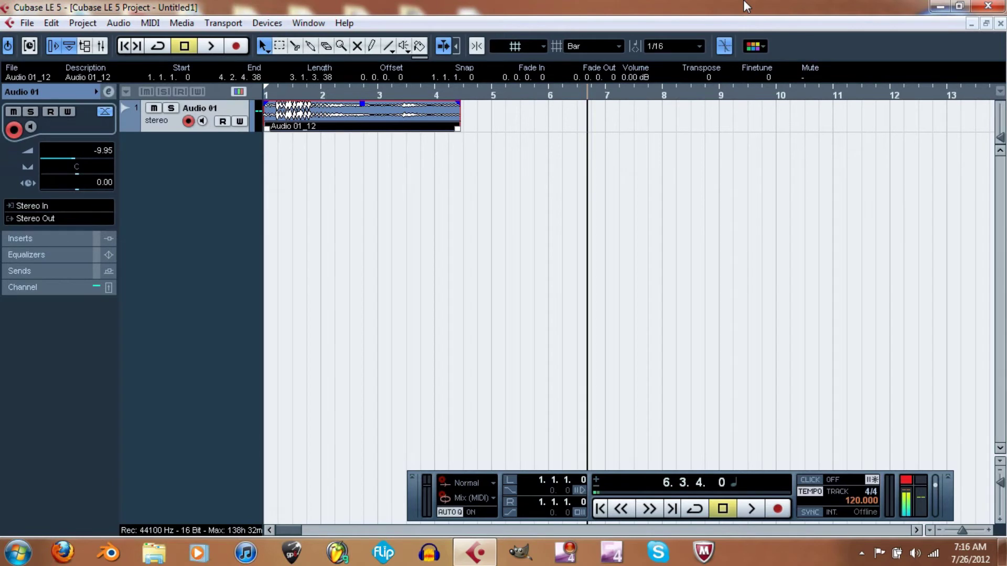
{"action": "key", "text": "ctrl+l"}
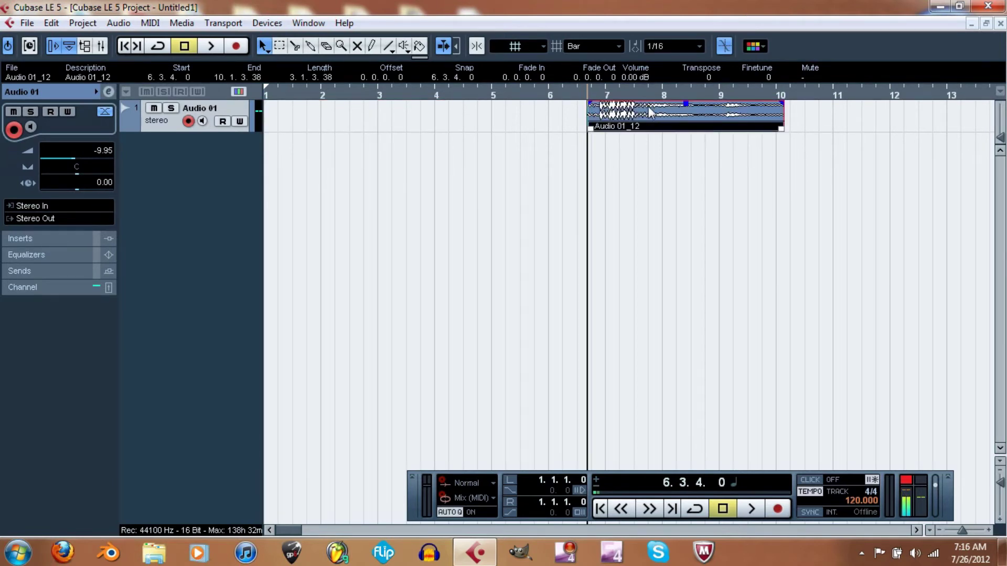
{"action": "key", "text": "ctrl+z"}
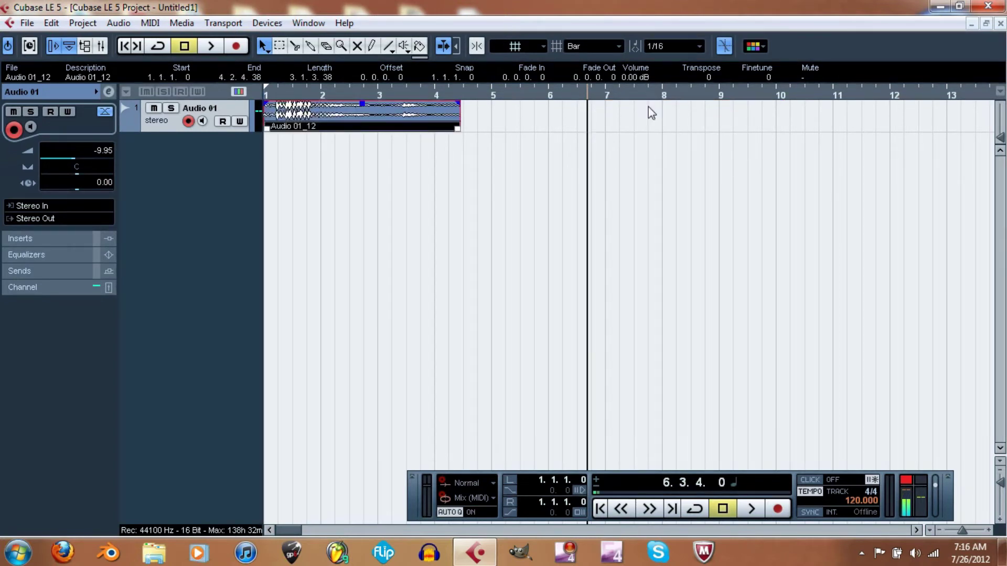
{"action": "left_click", "coordinate": [51, 23]}
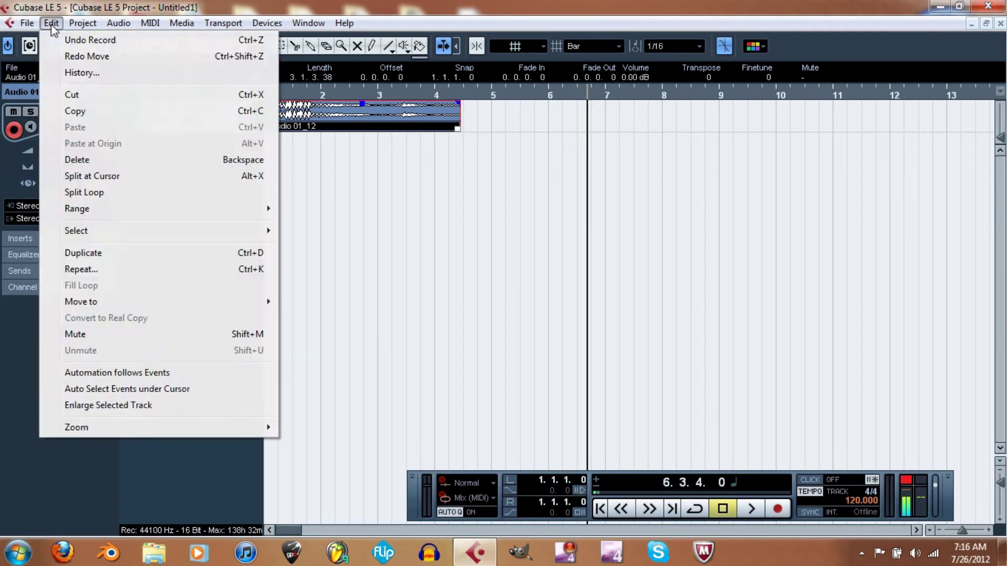
{"action": "left_click", "coordinate": [264, 406]}
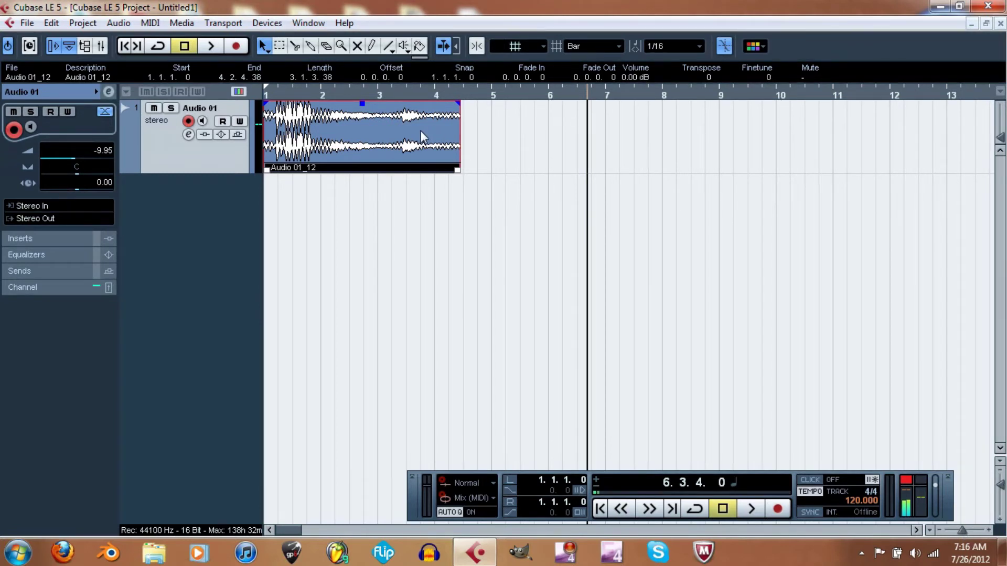
Step: Place the playhead near the end of bar 3 and enlarge the selected Audio 01 track
{"action": "left_click", "coordinate": [423, 91]}
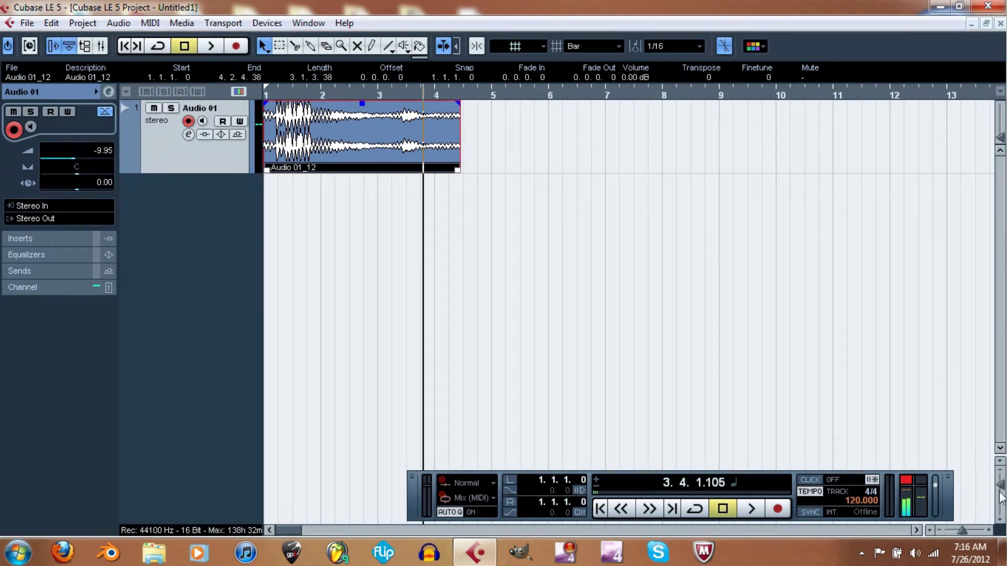
{"action": "left_click", "coordinate": [51, 23]}
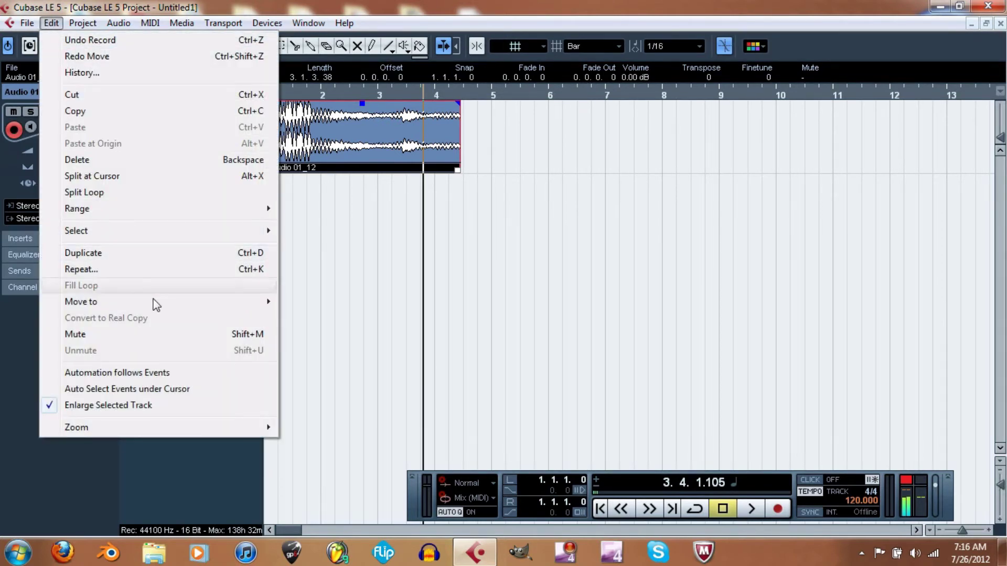
{"action": "left_click", "coordinate": [149, 404]}
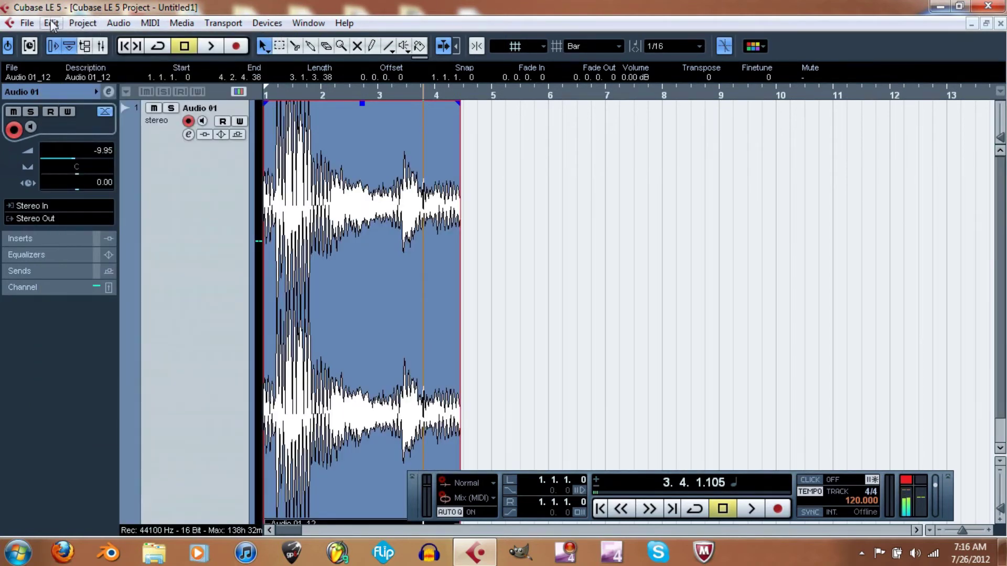
Step: Delete the Audio 01_12 clip, undo the deletion, and shrink Audio 01 to a compact height
{"action": "key", "text": "Delete"}
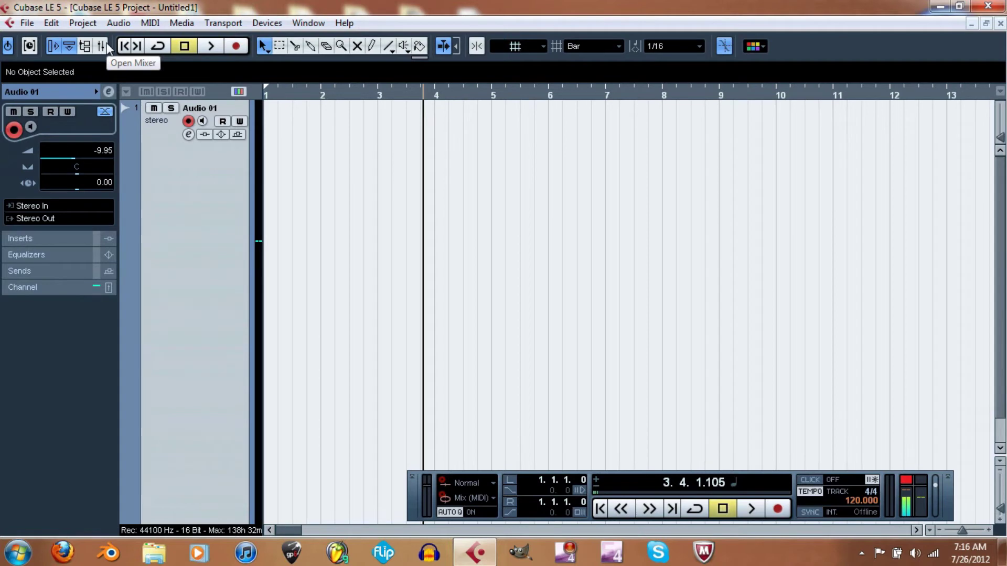
{"action": "key", "text": "ctrl+z"}
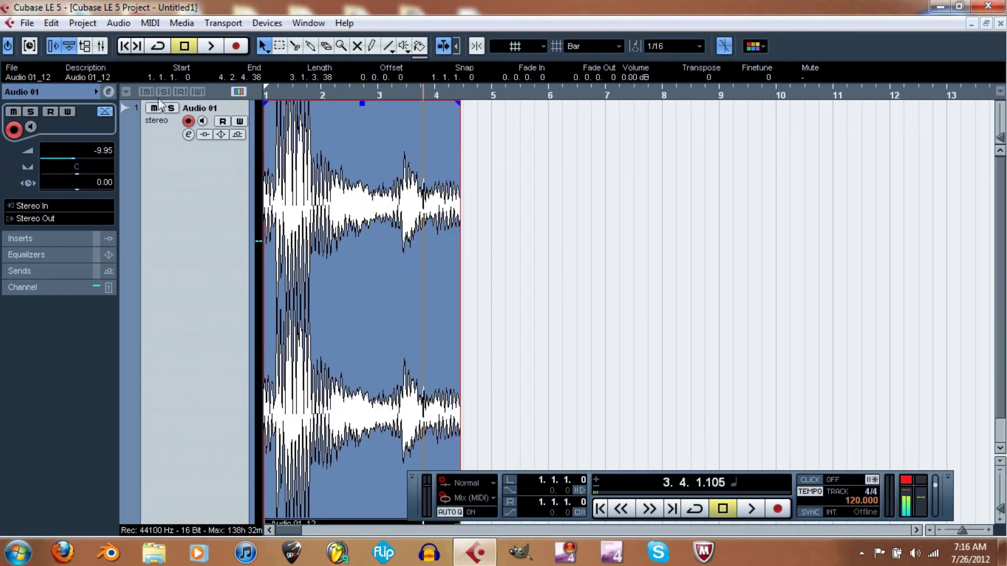
{"action": "scroll", "coordinate": [361, 416], "scroll_direction": "down", "scroll_amount": 1}
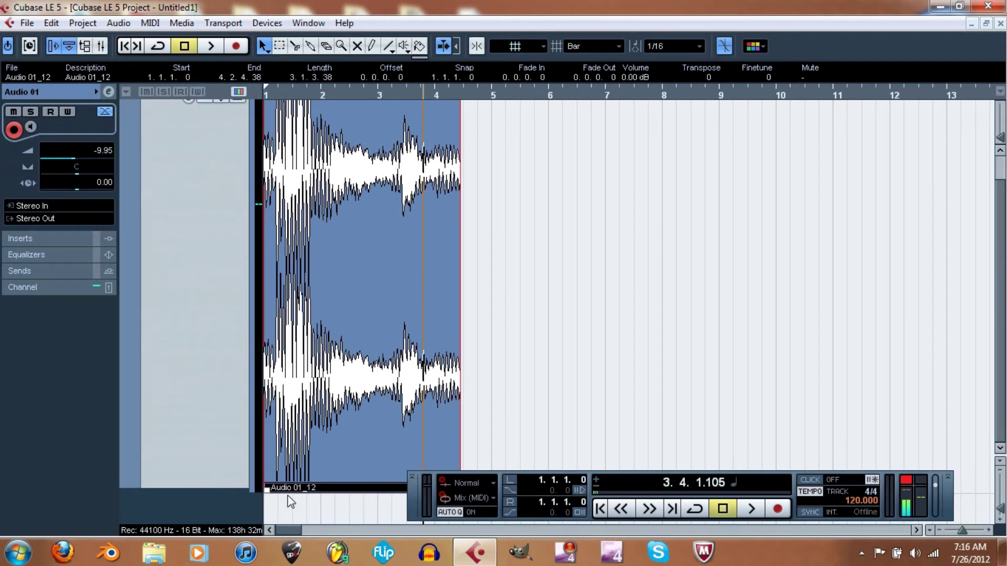
{"action": "left_click_drag", "start_coordinate": [242, 492], "coordinate": [243, 150]}
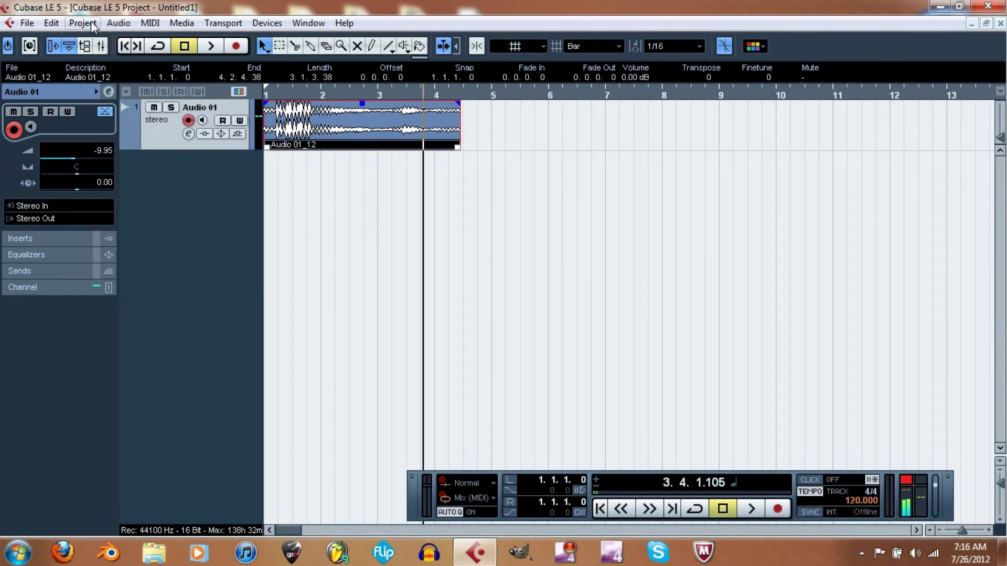
Step: Open the Edit menu and move across to the Project menu's commands
{"action": "left_click", "coordinate": [52, 24]}
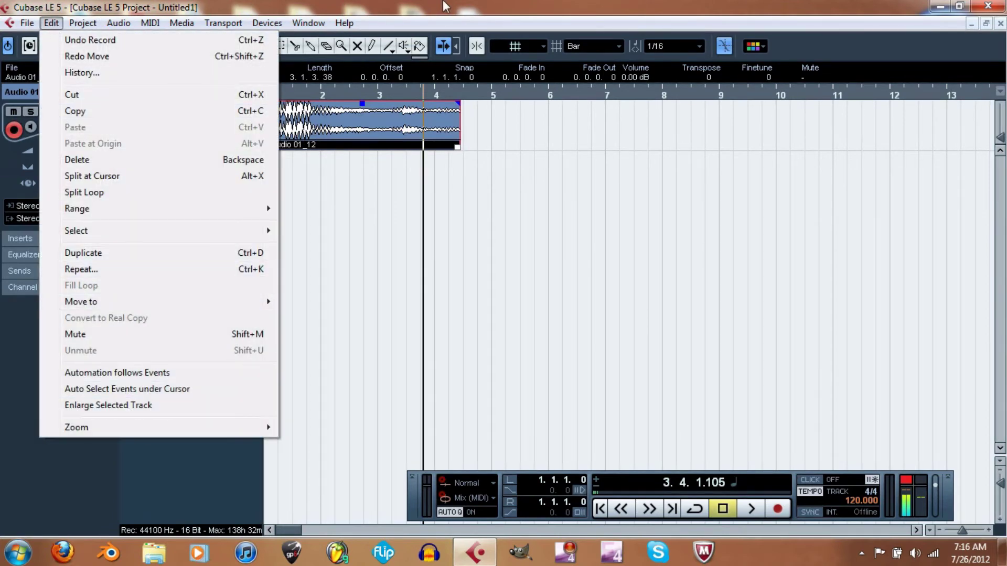
{"action": "mouse_move", "coordinate": [89, 22]}
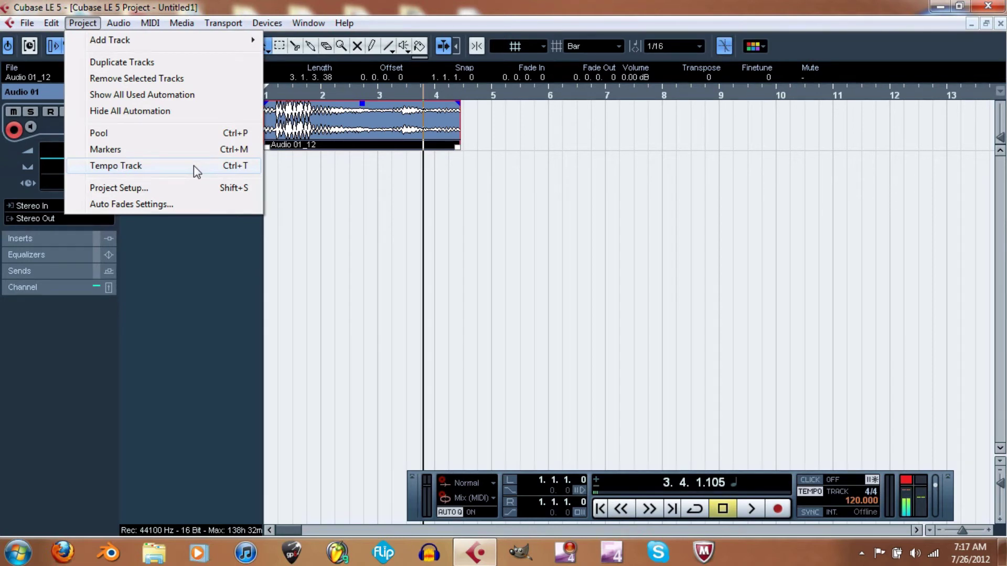
Step: Open Project Setup and check the frame rate (30 fps) and display format (Bars+Beats) options
{"action": "left_click", "coordinate": [179, 193]}
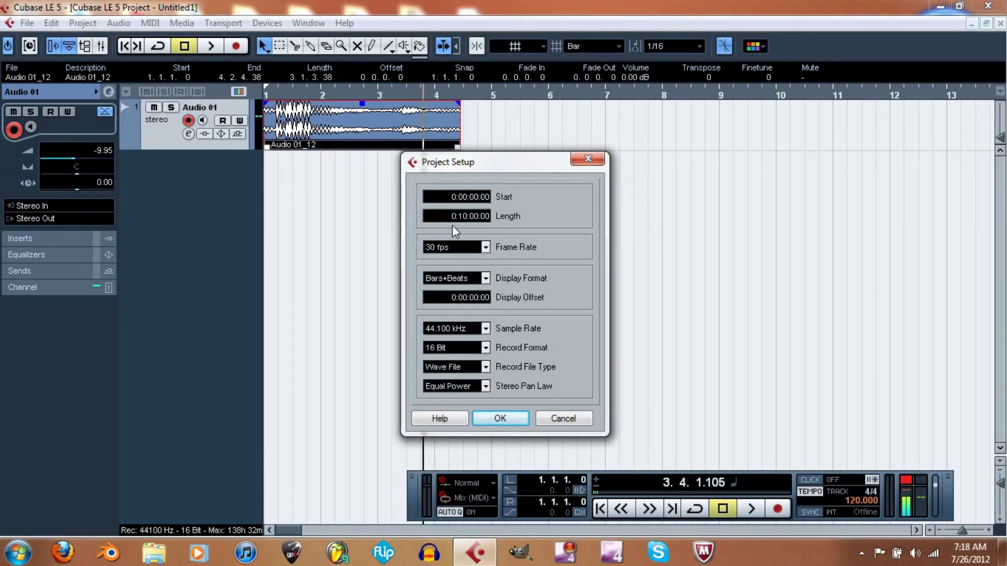
{"action": "left_click", "coordinate": [486, 250]}
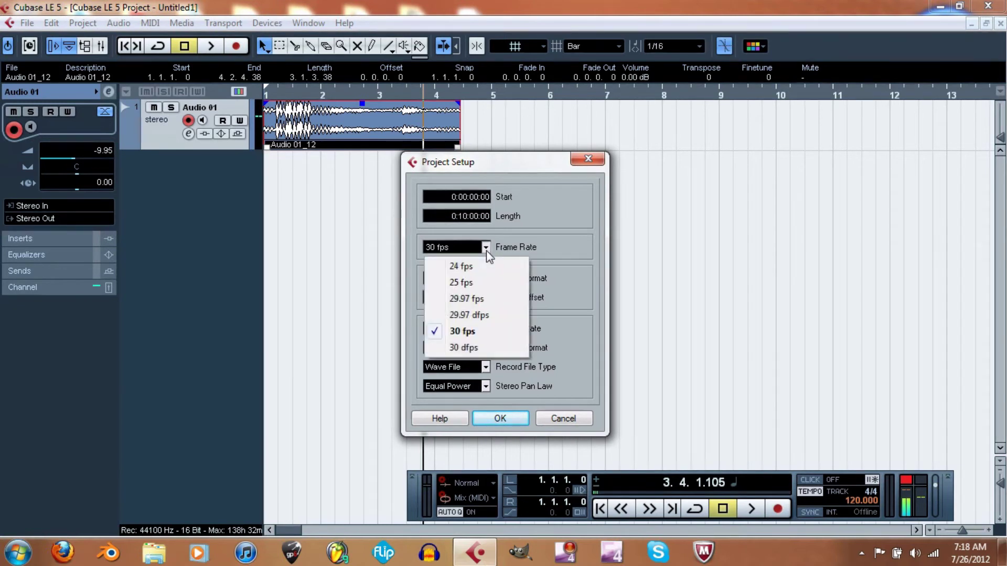
{"action": "left_click", "coordinate": [487, 247]}
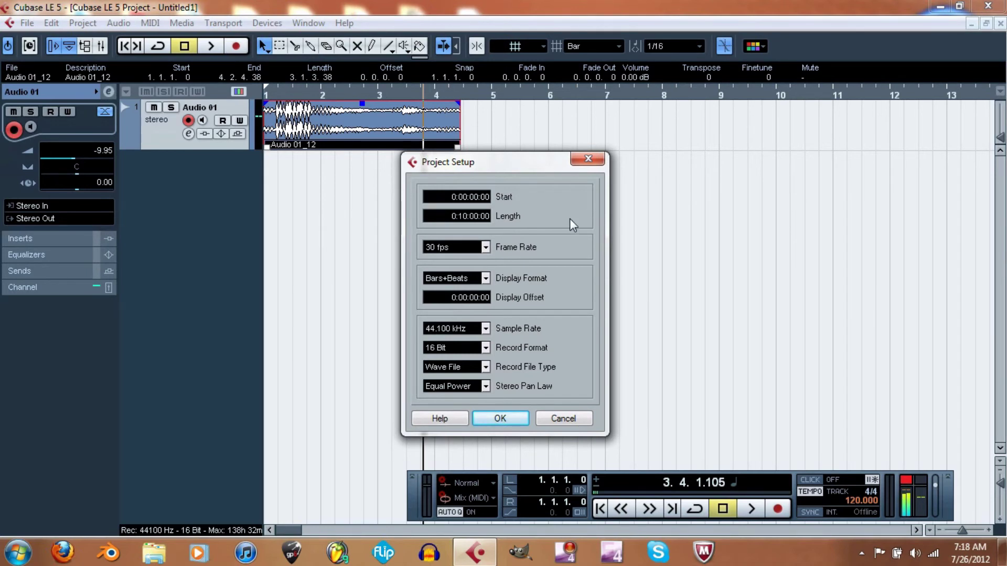
{"action": "left_click", "coordinate": [490, 278]}
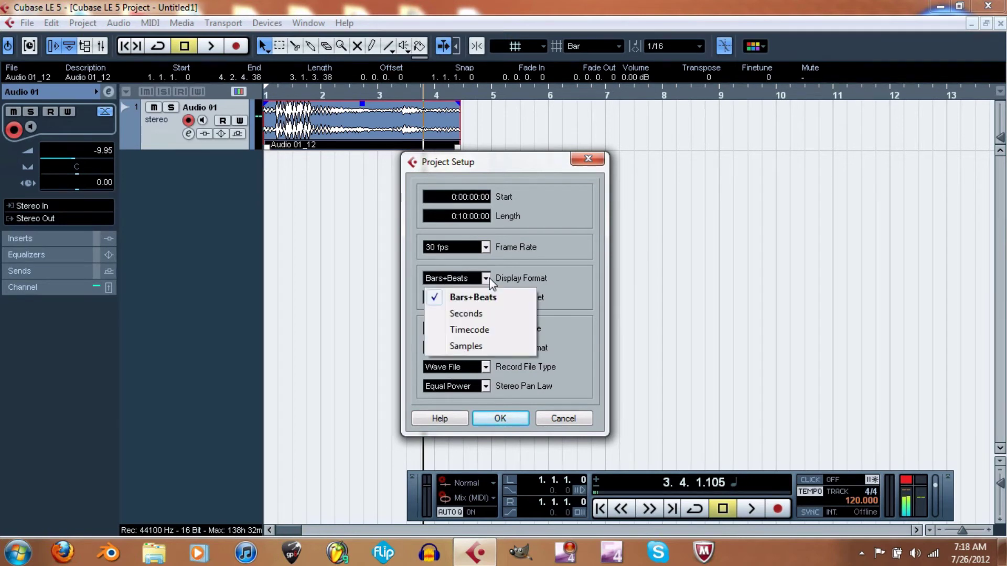
{"action": "left_click", "coordinate": [490, 278]}
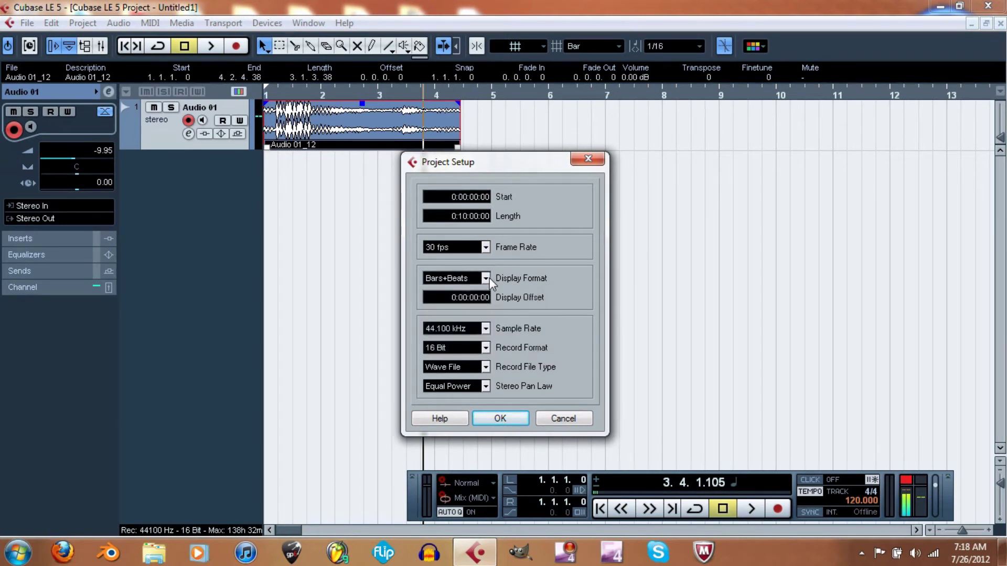
Step: Inspect the 16 Bit depth and Wave File type options, then cancel Project Setup unchanged
{"action": "left_click", "coordinate": [487, 348]}
{"action": "left_click", "coordinate": [486, 348]}
{"action": "left_click", "coordinate": [486, 366]}
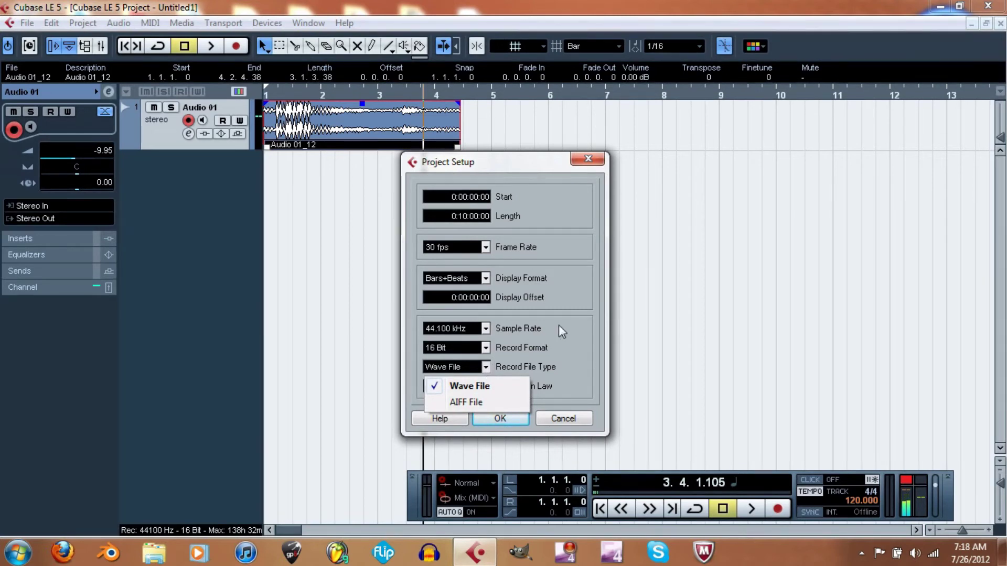
{"action": "left_click", "coordinate": [540, 351]}
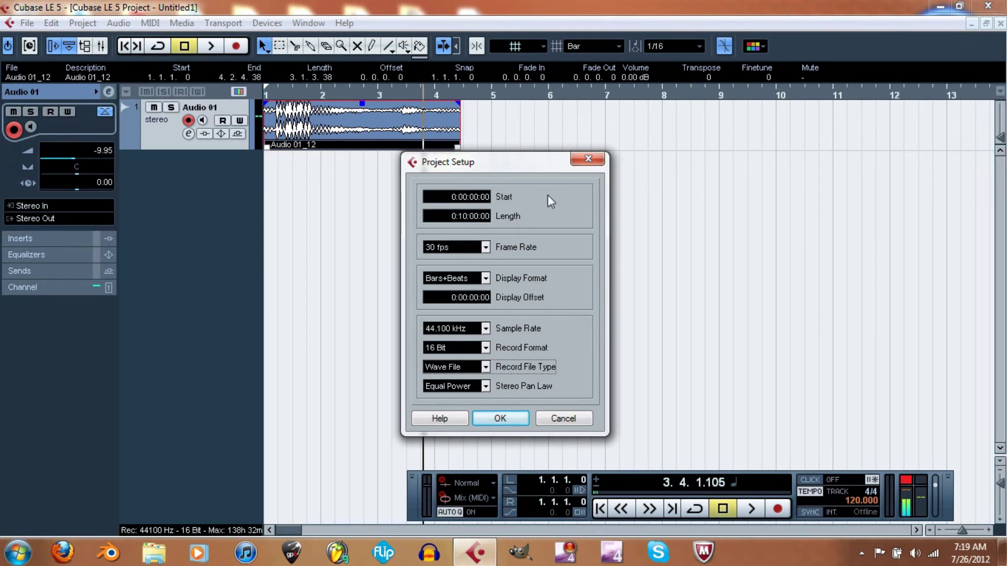
{"action": "left_click", "coordinate": [577, 422]}
{"action": "left_click", "coordinate": [111, 23]}
{"action": "mouse_move", "coordinate": [206, 42]}
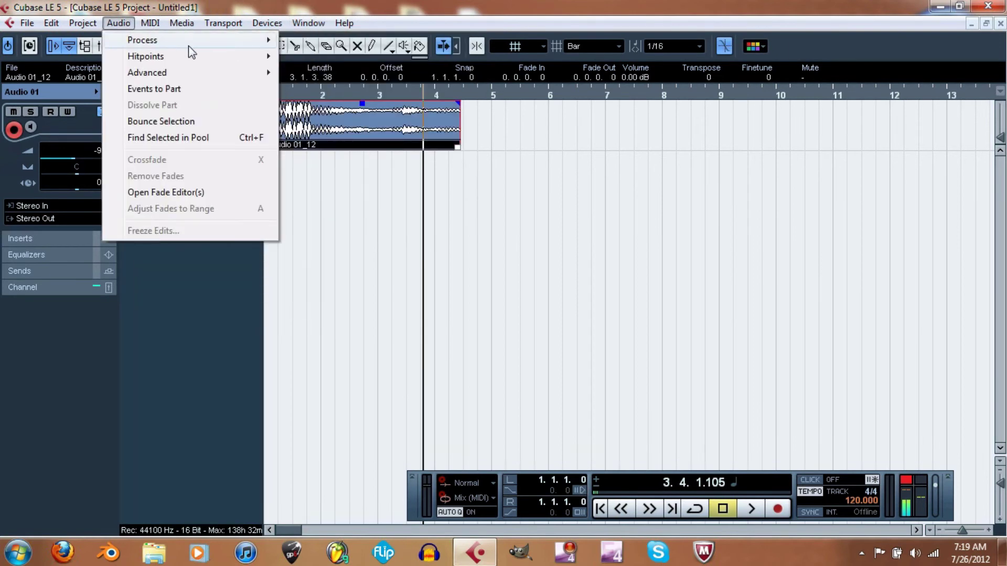
{"action": "mouse_move", "coordinate": [257, 42]}
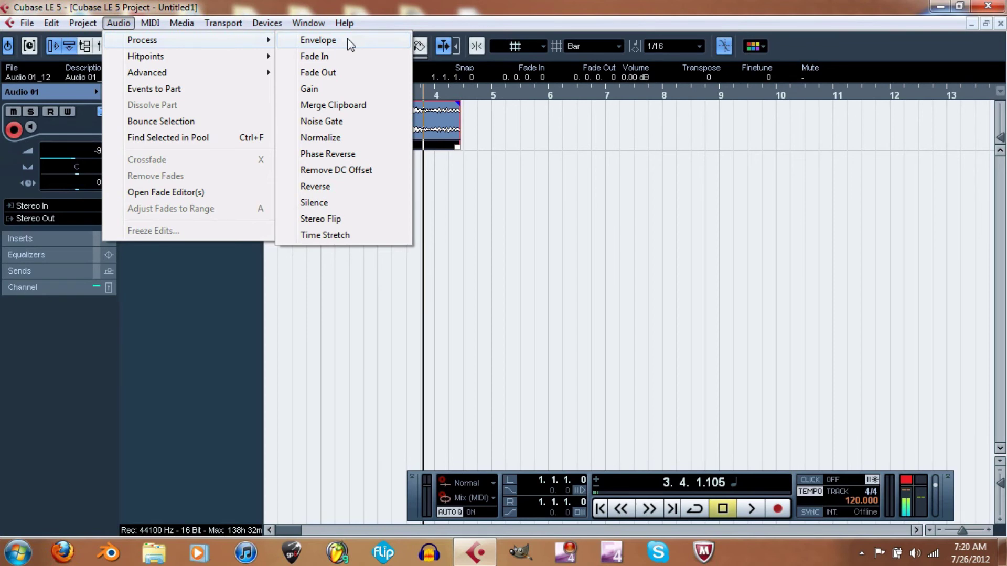
{"action": "key", "text": "Escape"}
{"action": "key", "text": "Escape"}
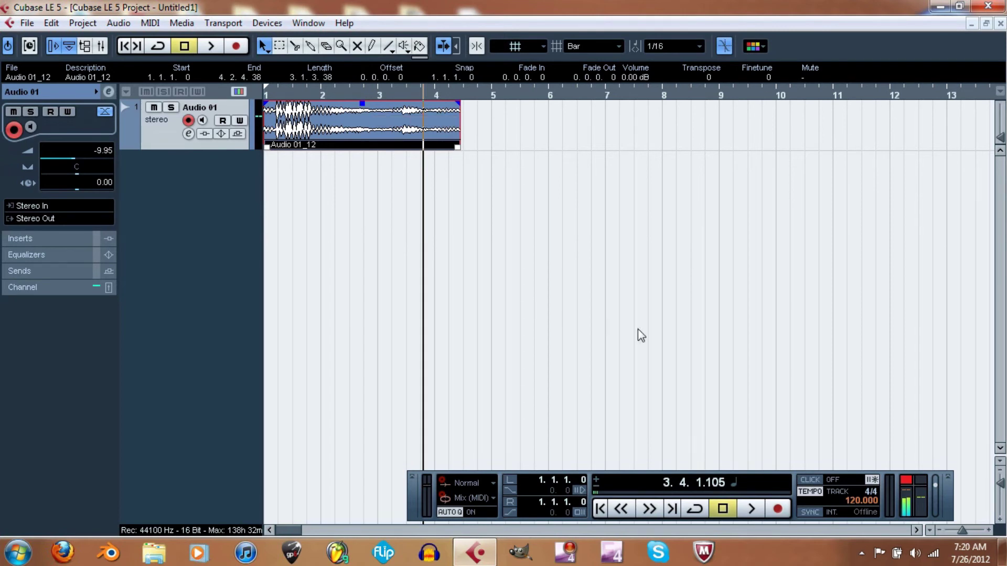
Step: Turn the Audio 01_12 clip volume down with its handle while auditioning playback
{"action": "left_click", "coordinate": [751, 508]}
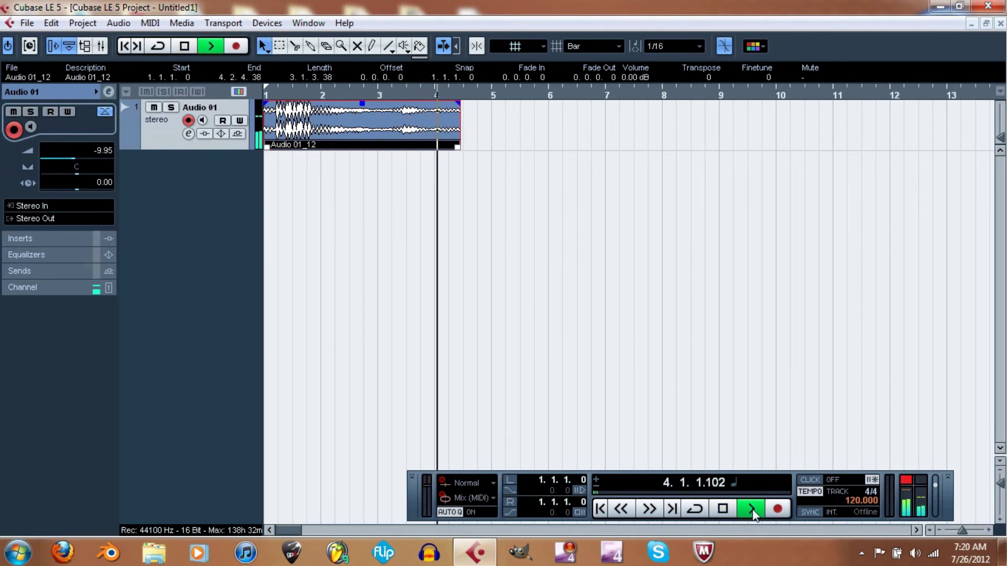
{"action": "left_click", "coordinate": [726, 509]}
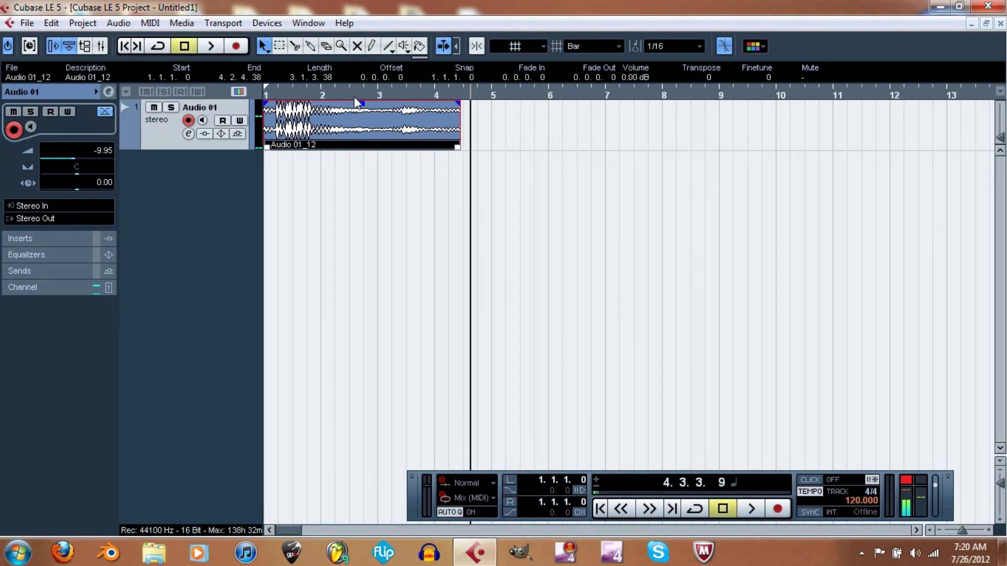
{"action": "left_click_drag", "start_coordinate": [362, 103], "coordinate": [362, 118]}
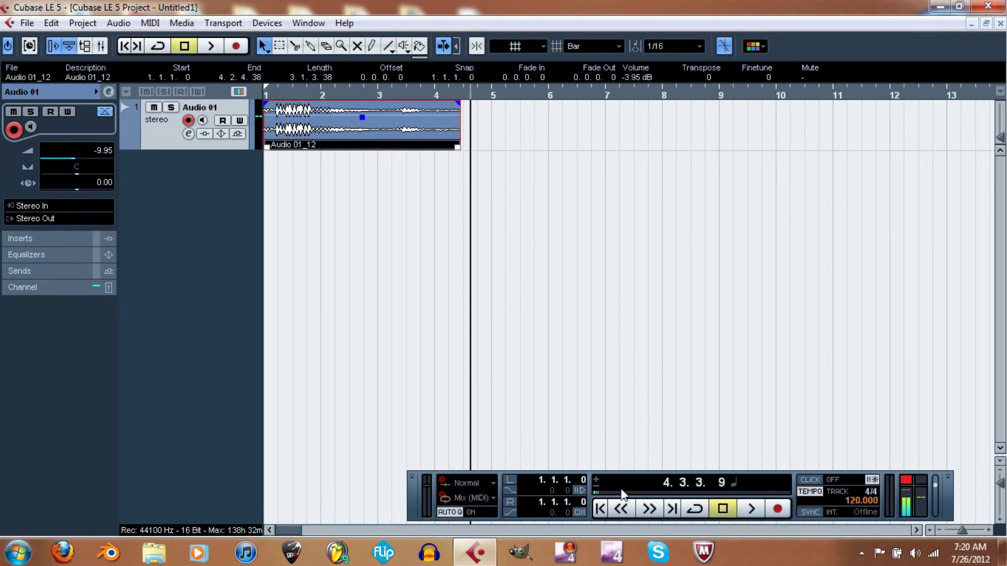
{"action": "left_click", "coordinate": [600, 508]}
{"action": "left_click", "coordinate": [751, 508]}
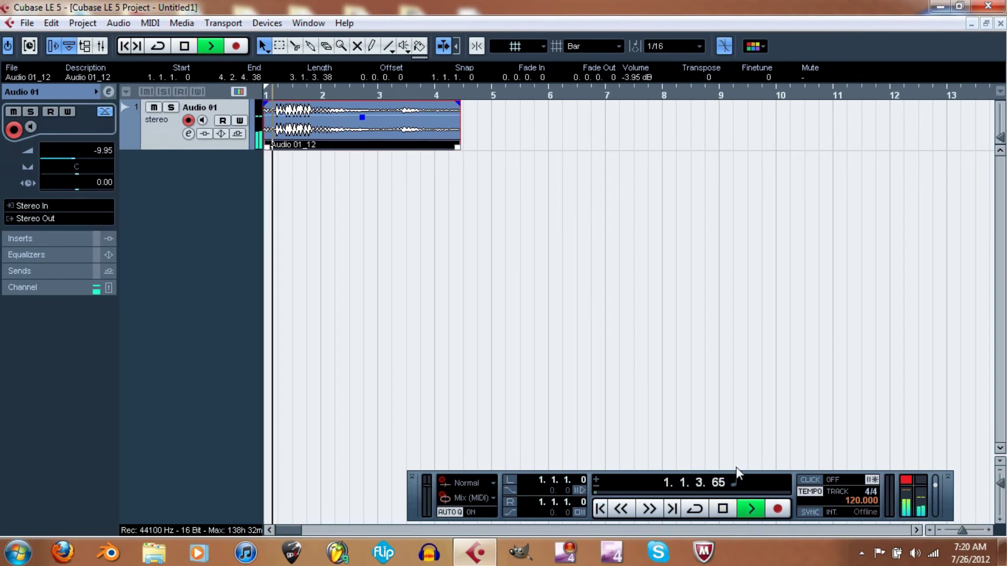
{"action": "left_click_drag", "start_coordinate": [362, 118], "coordinate": [360, 137]}
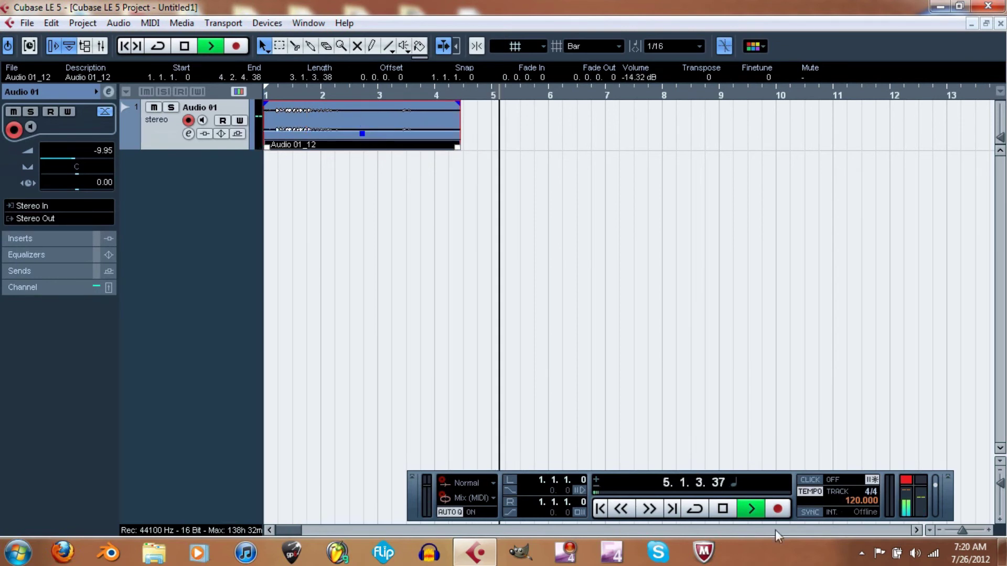
{"action": "key", "text": "space"}
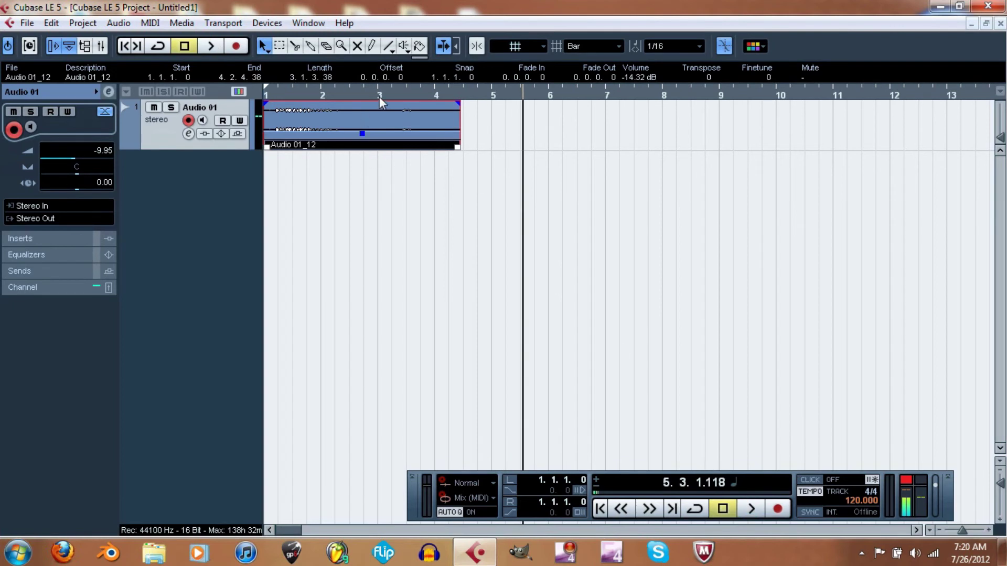
Step: Set the playhead just before bar 4 and raise the clip volume back to 0.00 dB
{"action": "left_click", "coordinate": [429, 95]}
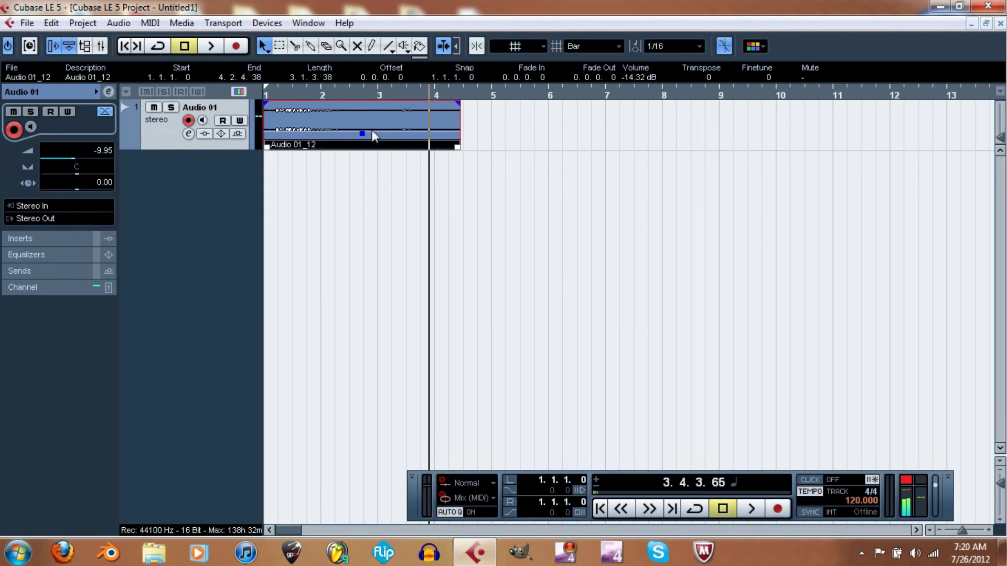
{"action": "left_click_drag", "start_coordinate": [365, 133], "coordinate": [363, 102]}
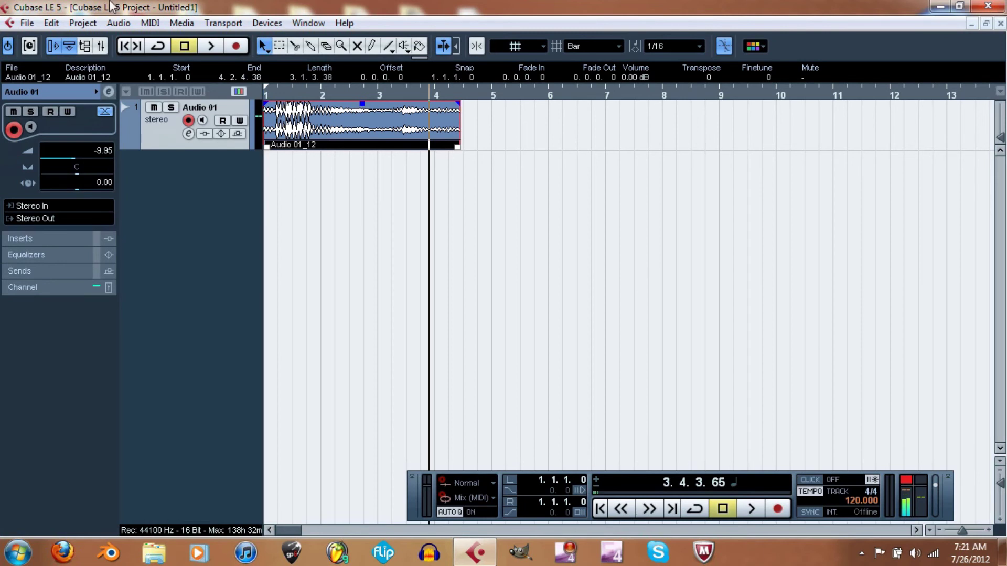
{"action": "left_click", "coordinate": [89, 23]}
{"action": "mouse_move", "coordinate": [119, 23]}
{"action": "mouse_move", "coordinate": [232, 46]}
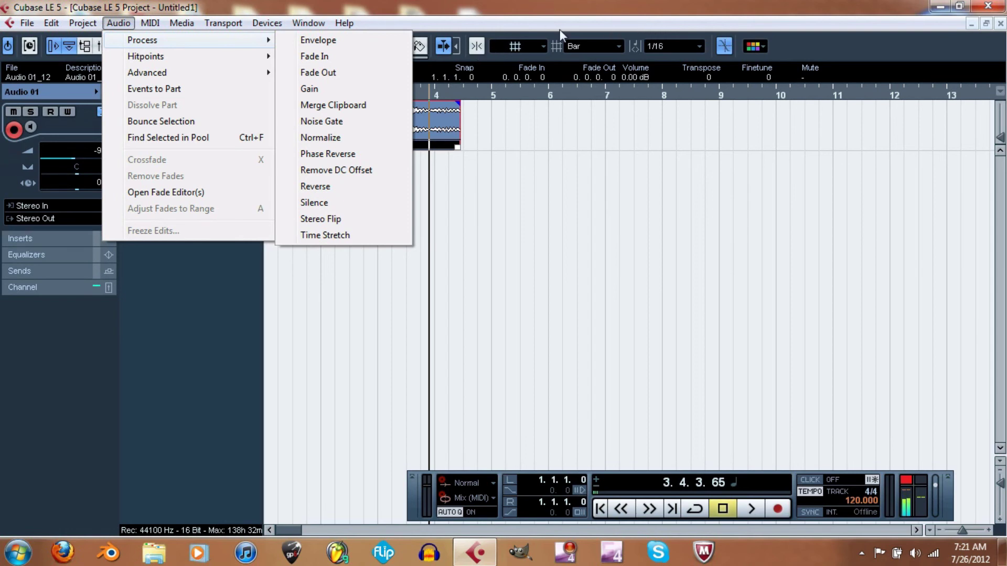
{"action": "left_click", "coordinate": [548, 8]}
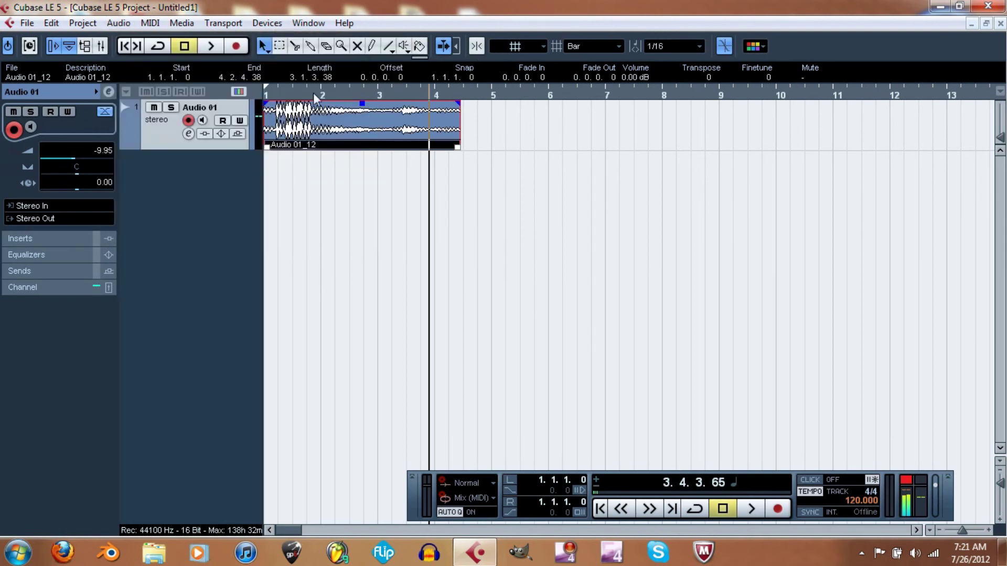
{"action": "key", "text": "Home"}
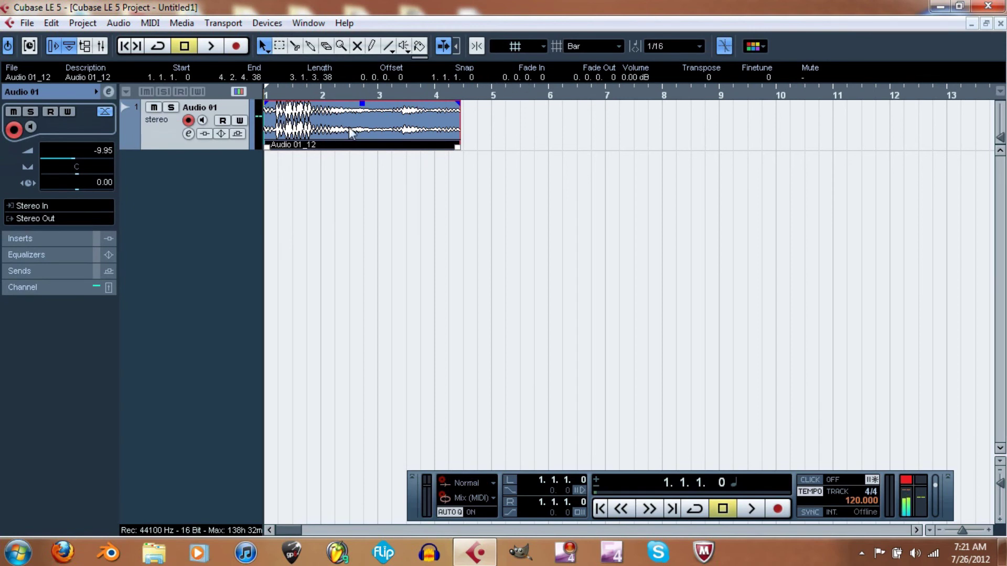
{"action": "left_click", "coordinate": [445, 230]}
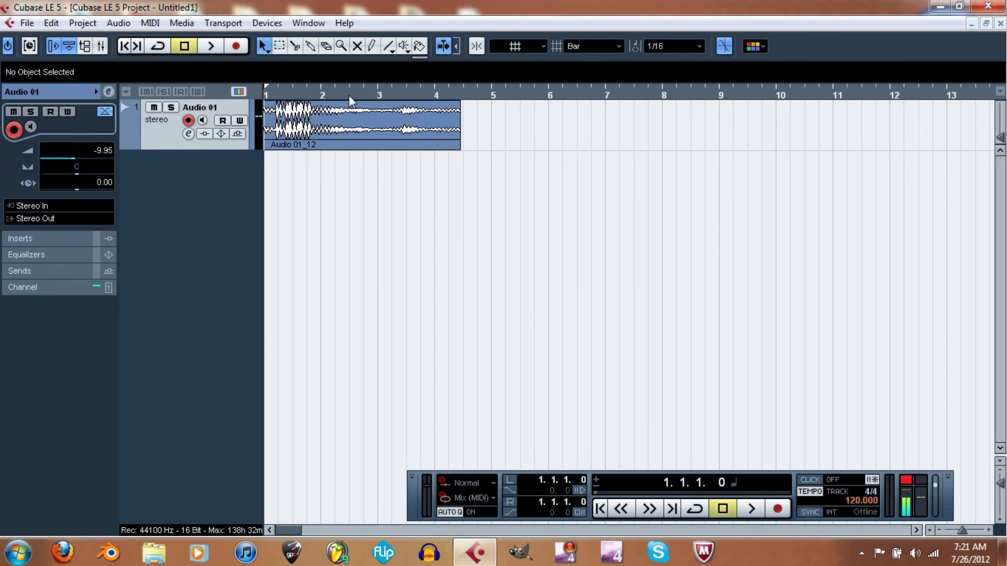
{"action": "left_click", "coordinate": [368, 109]}
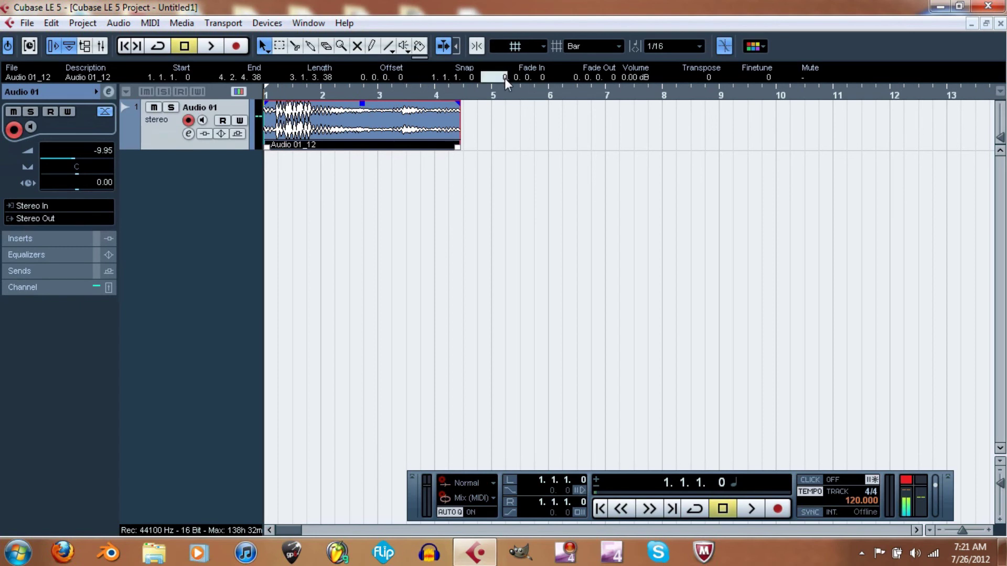
{"action": "left_click_drag", "start_coordinate": [504, 77], "coordinate": [504, 74]}
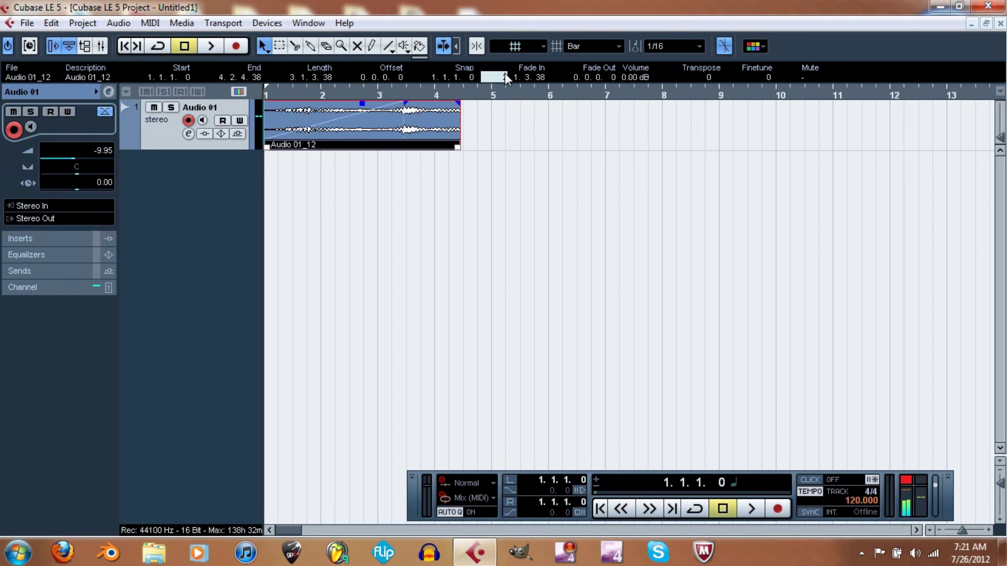
{"action": "left_click", "coordinate": [749, 509]}
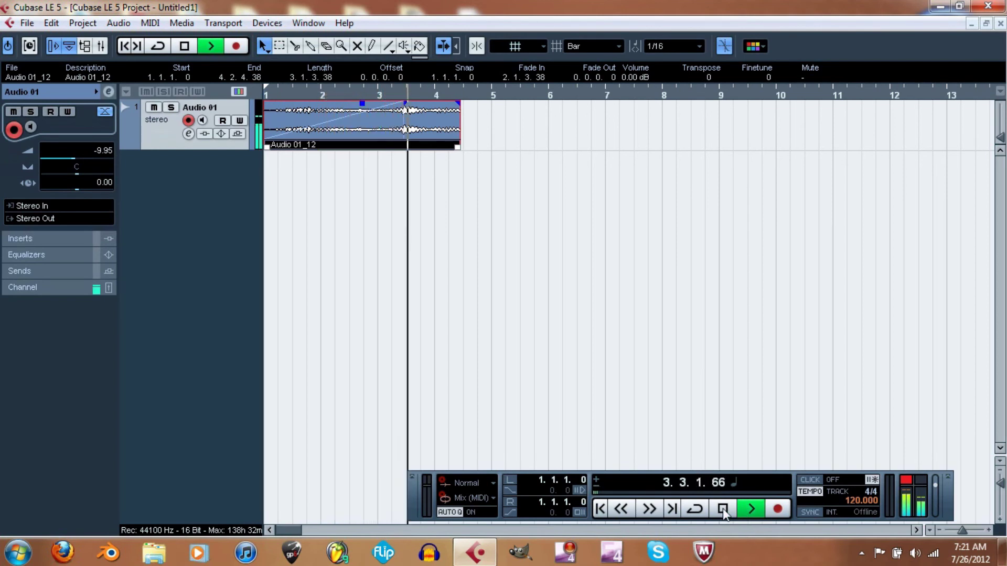
{"action": "left_click", "coordinate": [723, 508]}
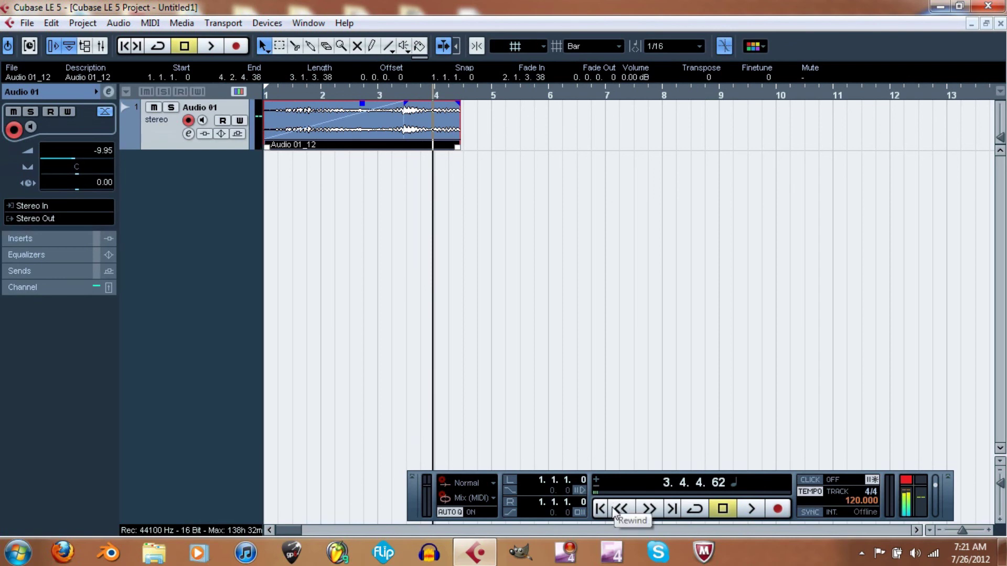
{"action": "key", "text": "ctrl+z"}
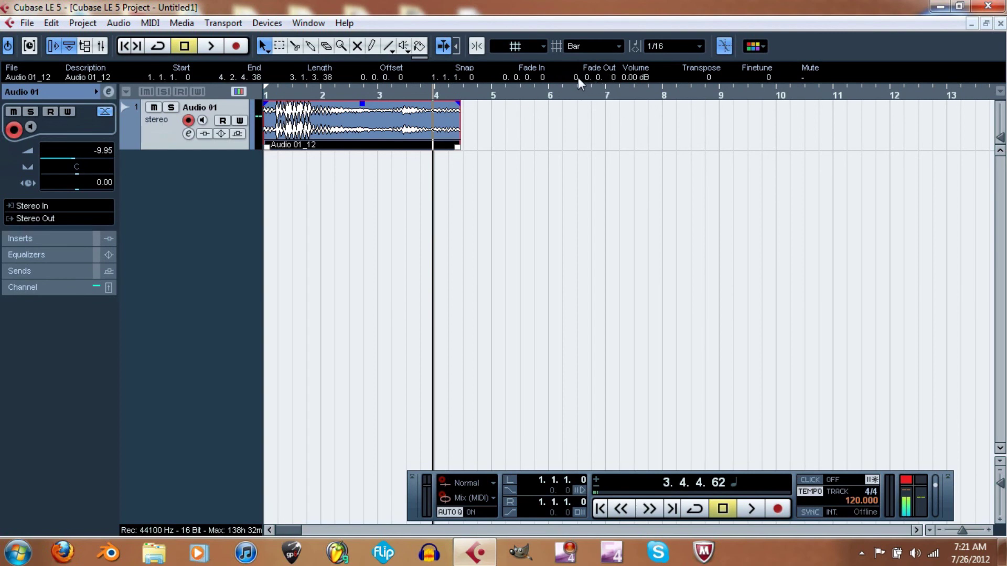
{"action": "scroll", "coordinate": [578, 74], "scroll_direction": "up", "scroll_amount": 2}
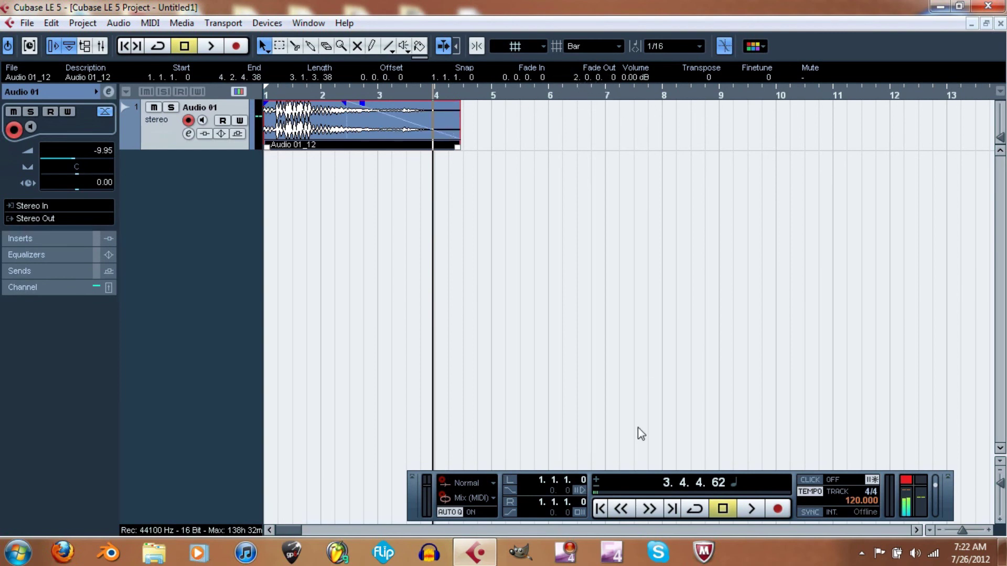
{"action": "left_click", "coordinate": [602, 509]}
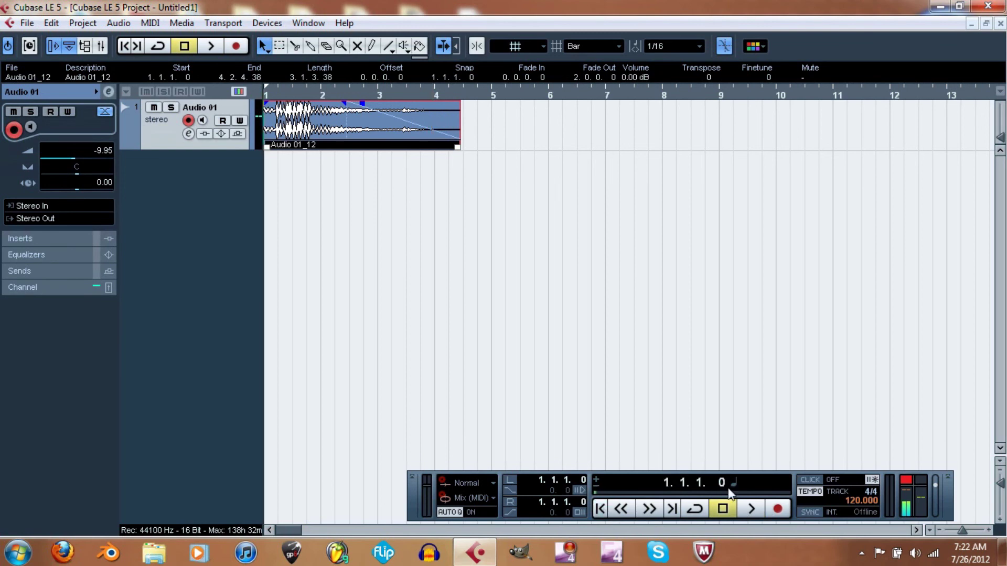
{"action": "left_click", "coordinate": [749, 509]}
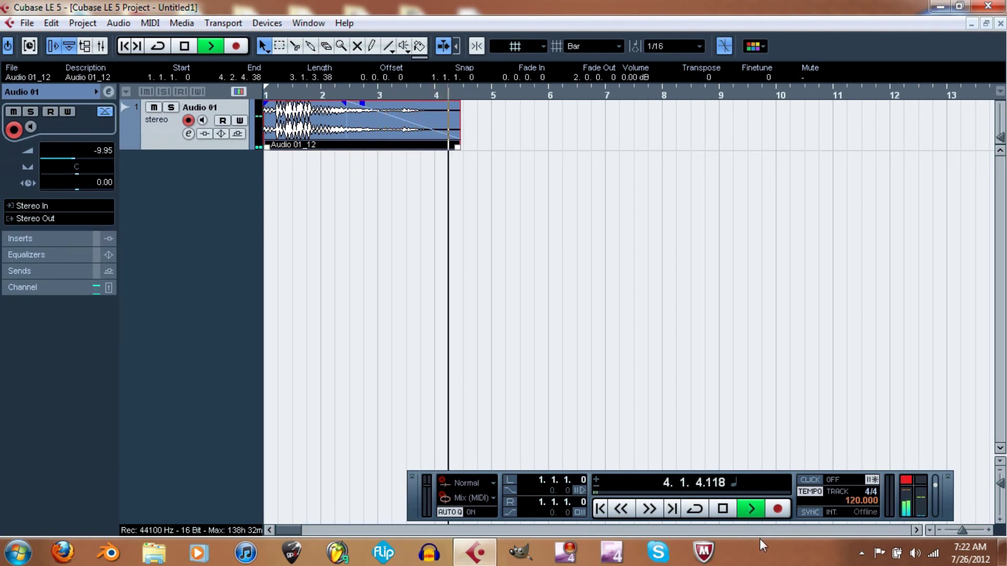
{"action": "left_click", "coordinate": [724, 510]}
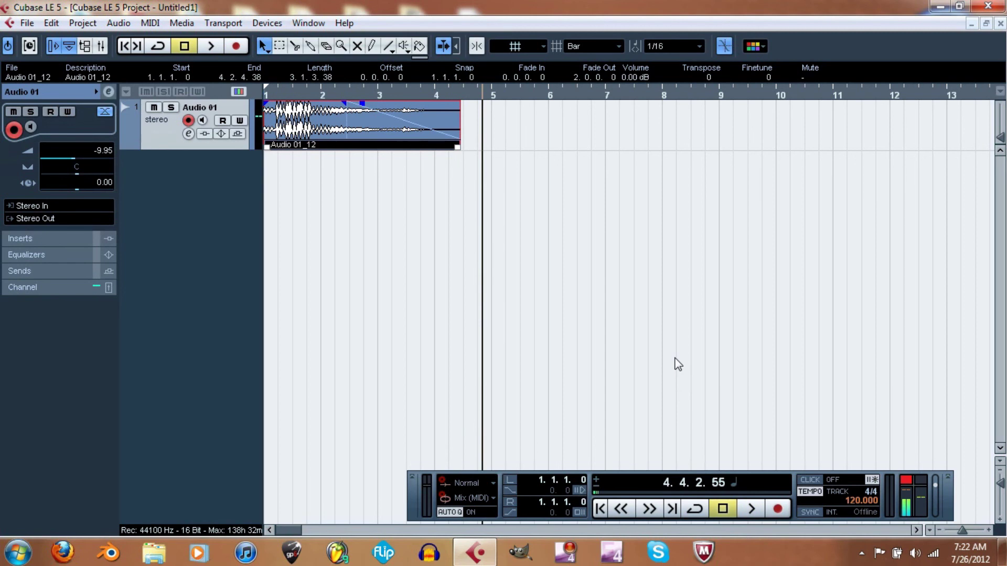
{"action": "key", "text": "ctrl+z"}
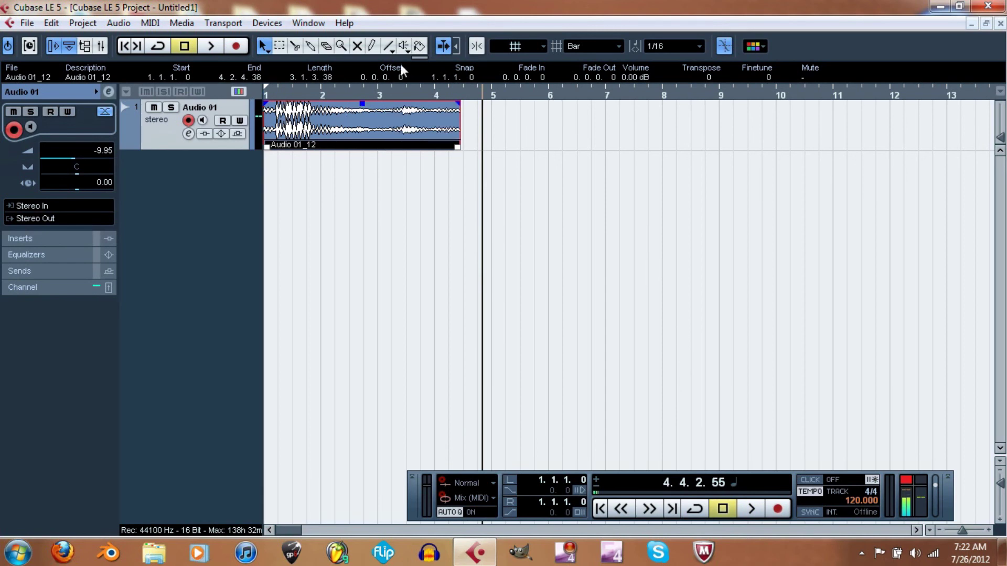
{"action": "left_click", "coordinate": [117, 23]}
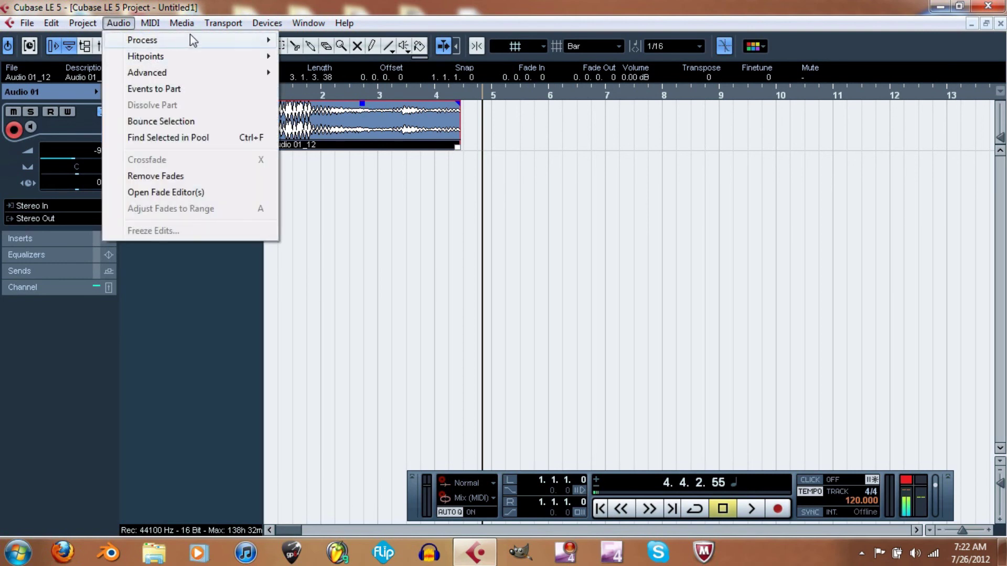
{"action": "mouse_move", "coordinate": [267, 41]}
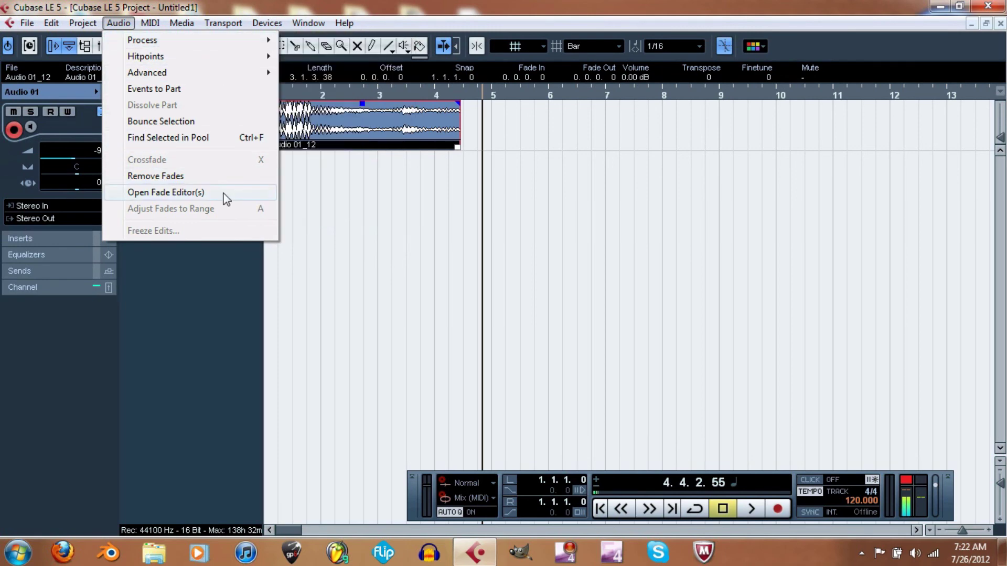
{"action": "mouse_move", "coordinate": [224, 22]}
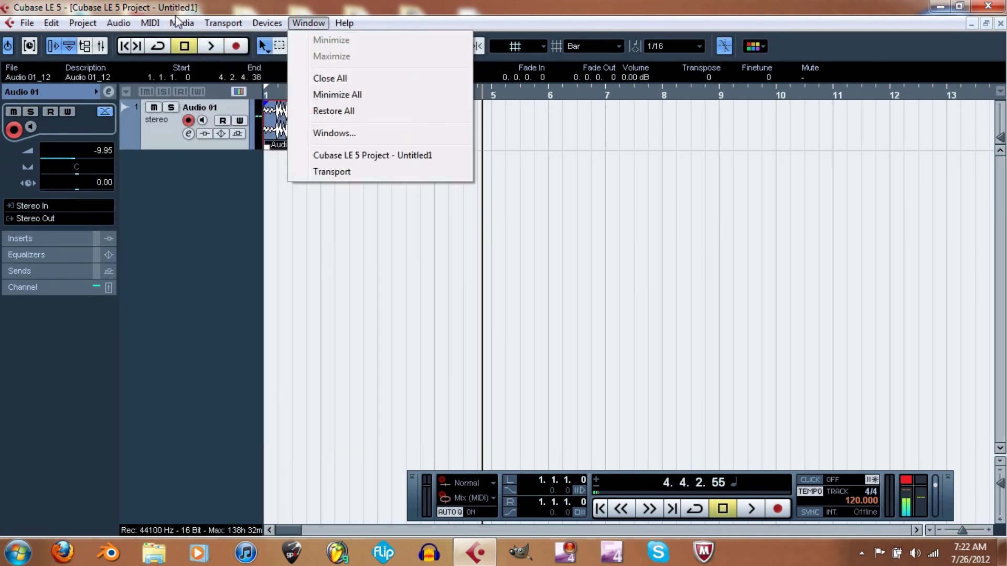
{"action": "left_click", "coordinate": [506, 6]}
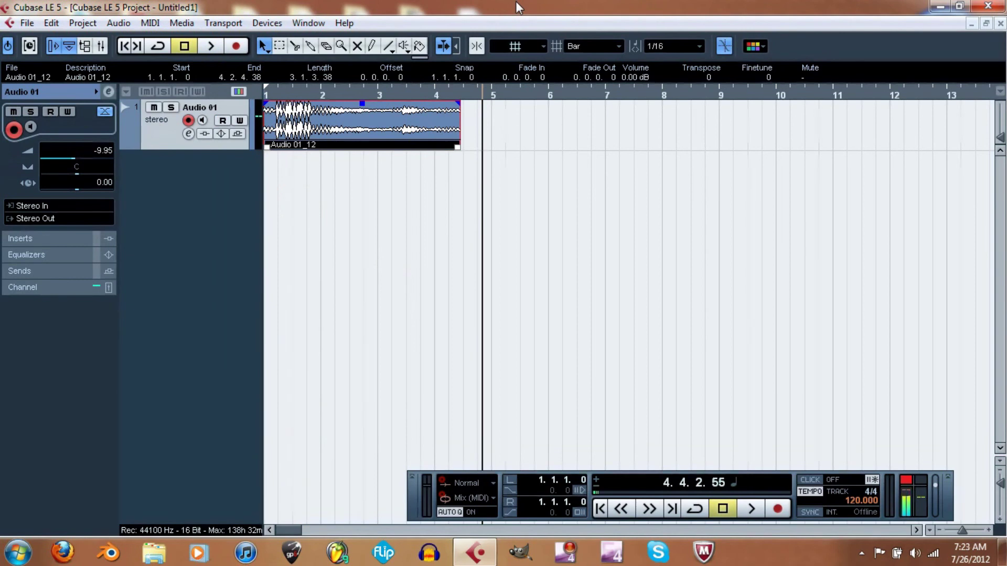